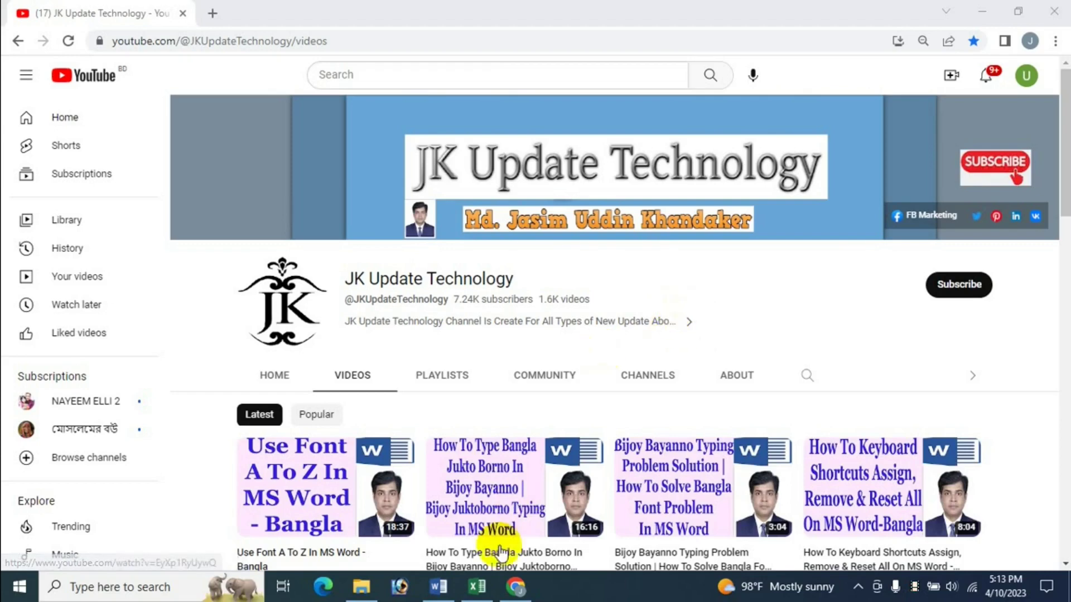
- Switch from the YouTube page to the blank Word document, Document1, via the taskbar
click(435, 592)
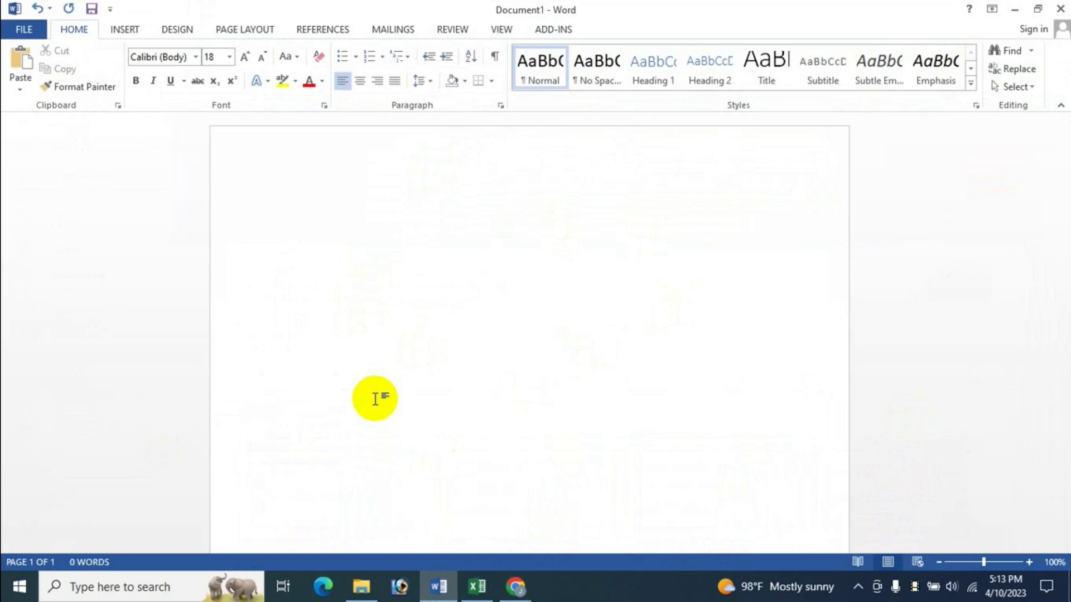
- Type the full name on the first line, fixing a missing letter, and start a new line
text(jasim uddin kh)
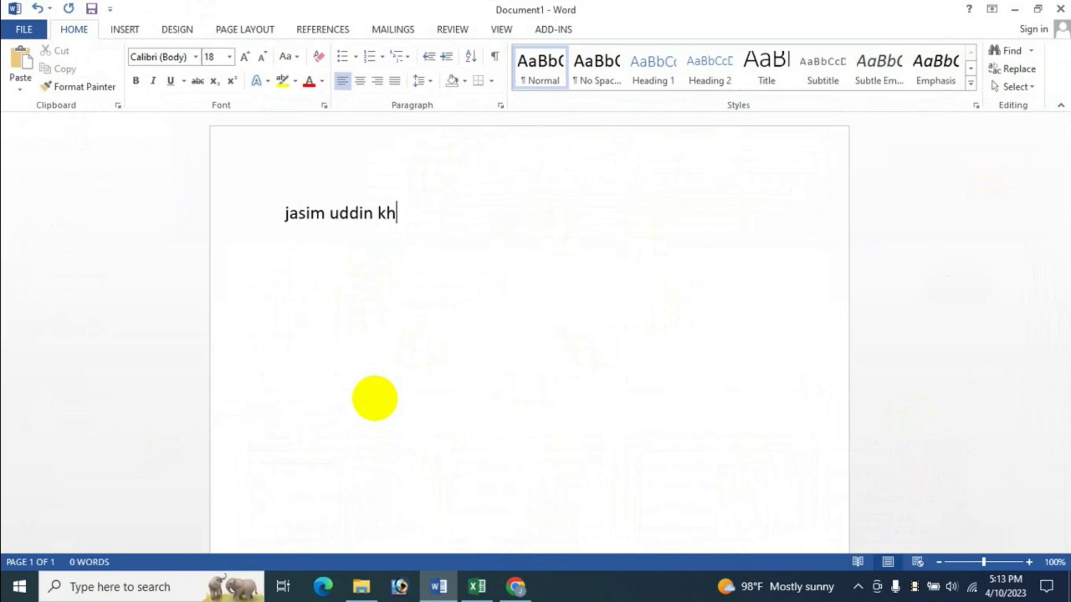
text(andak)
key(Left)
text(a)
key(Right)
text(er)
key(Return)
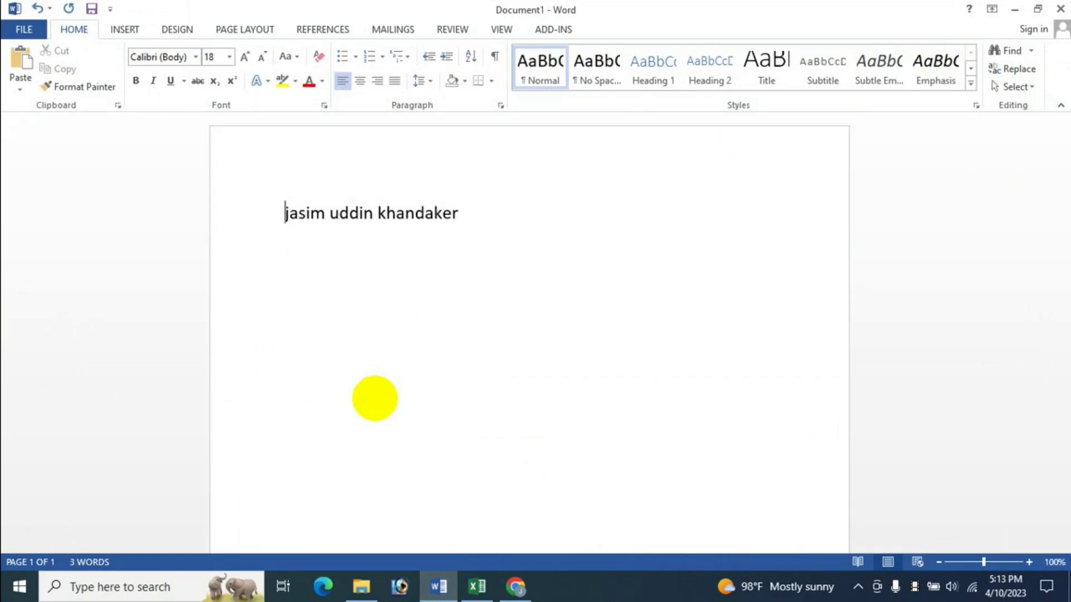
- Copy the name line and paste three more copies on separate lines
key(ctrl+a)
key(ctrl+c)
click(375, 399)
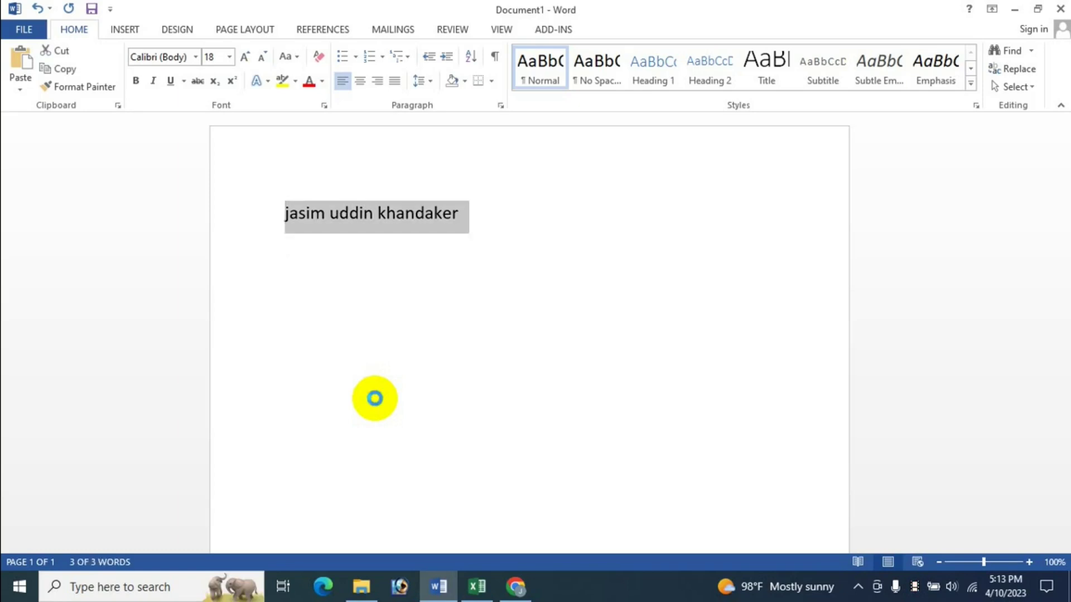
key(Return)
key(ctrl+v)
text(v)
key(Return)
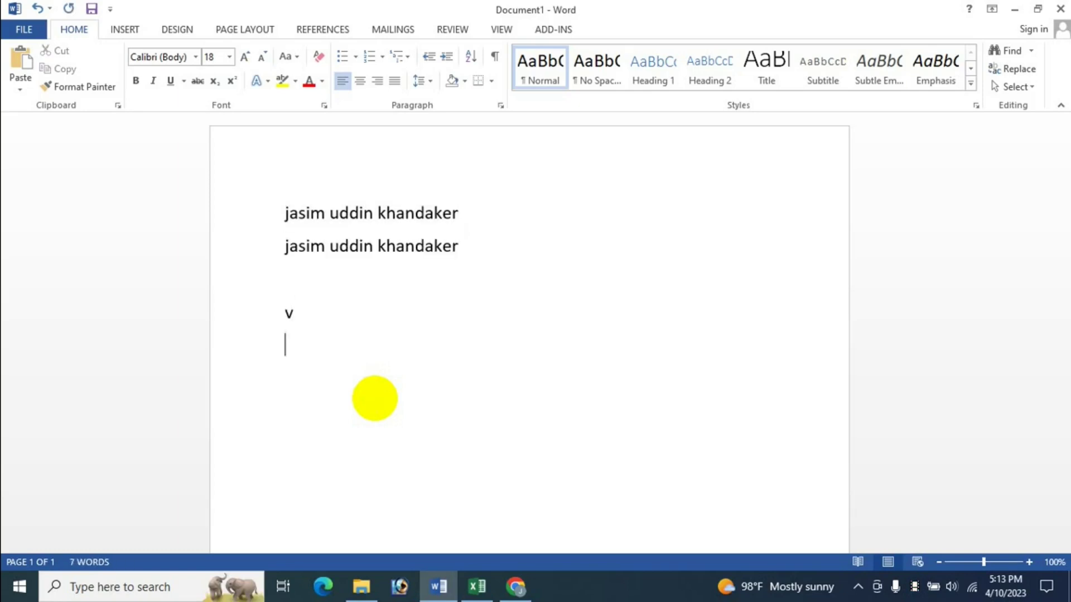
key(Up)
key(Up)
- Remove the blank line and stray 'v' line so four identical name lines remain
key(Up)
key(Down)
key(ctrl+v)
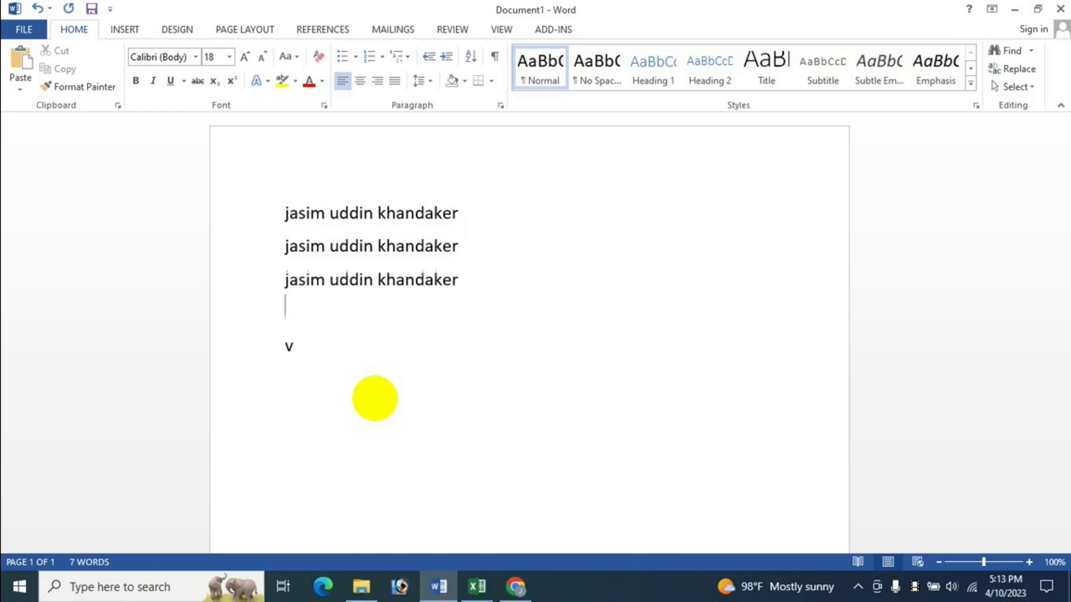
key(Return)
key(ctrl+v)
key(Up)
key(Up)
key(Delete)
key(Down)
key(Down)
key(Down)
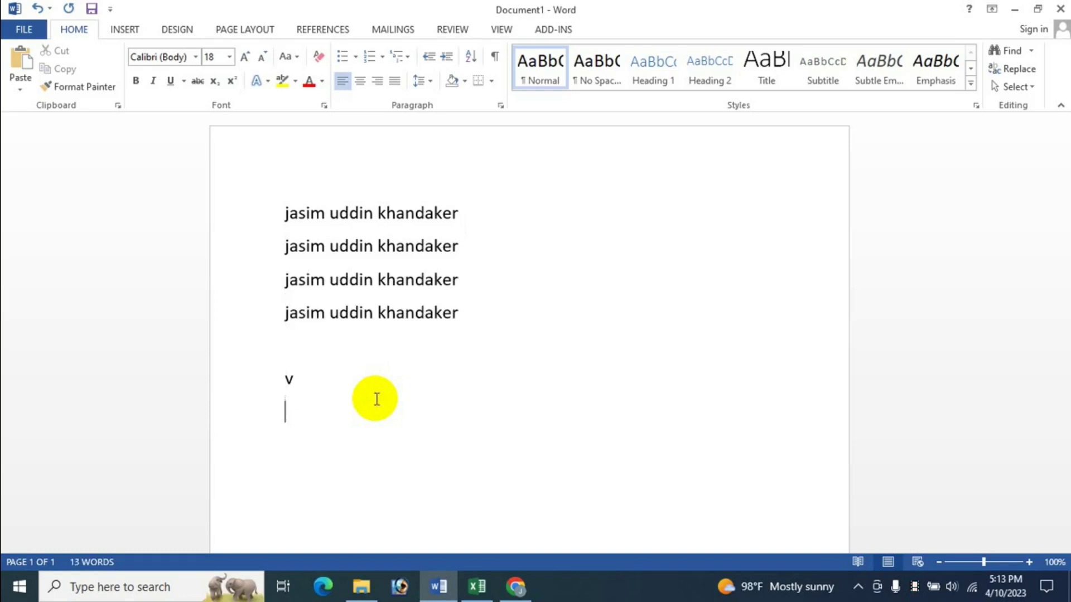
key(Up)
key(Delete)
key(Up)
key(Up)
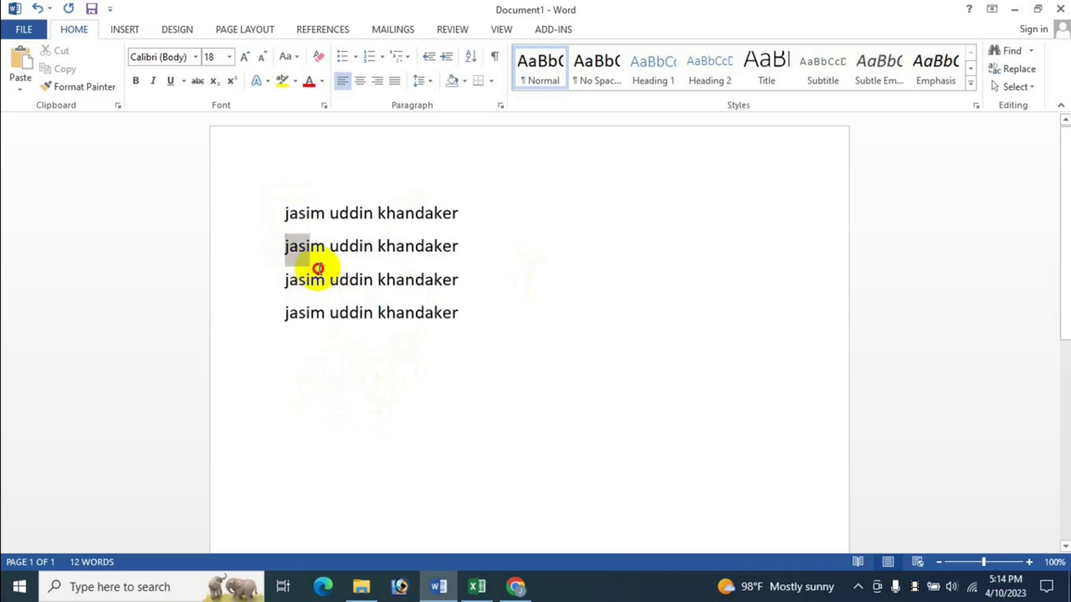
drag(286, 252, 435, 275)
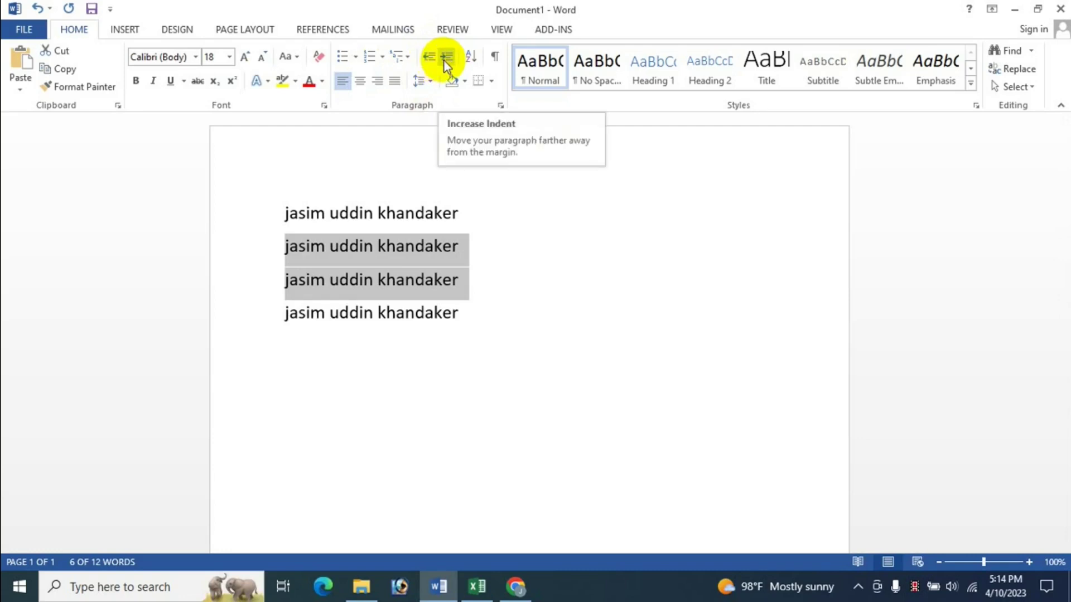
click(444, 62)
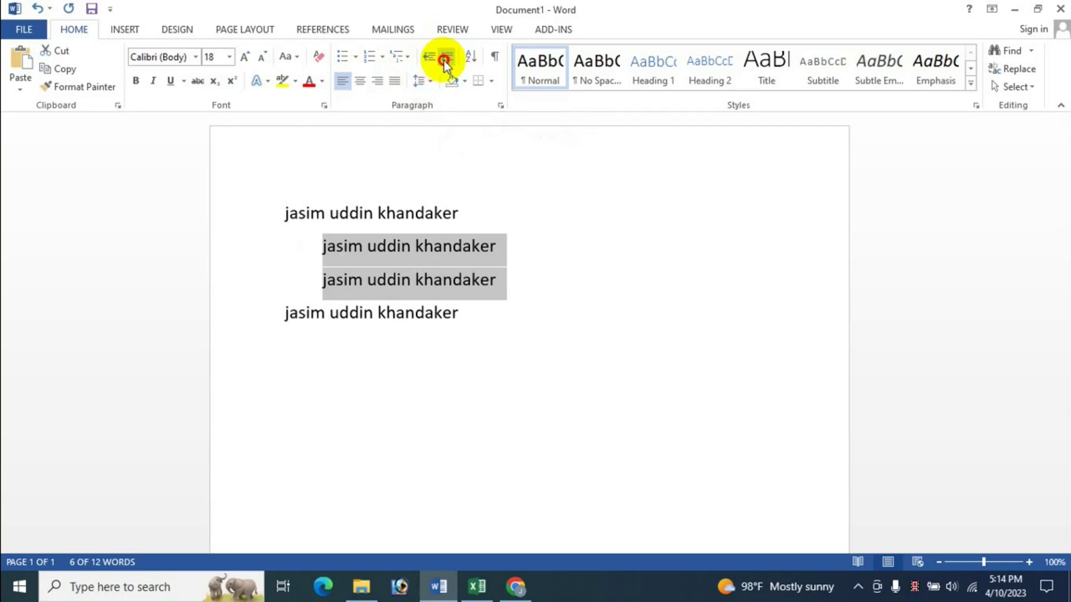
click(444, 62)
click(444, 61)
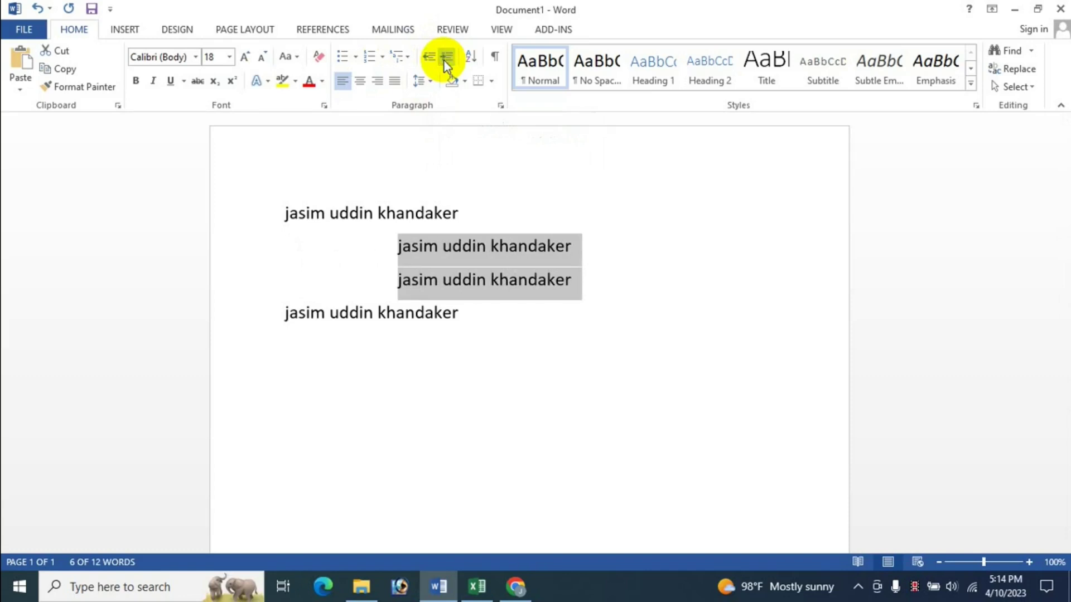
click(433, 62)
click(433, 61)
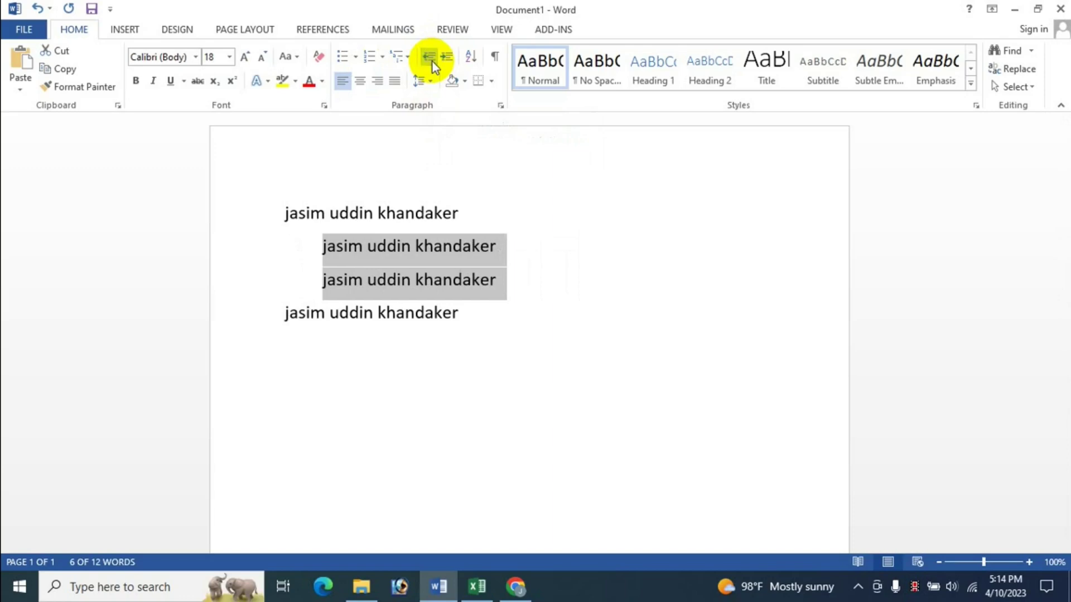
click(433, 62)
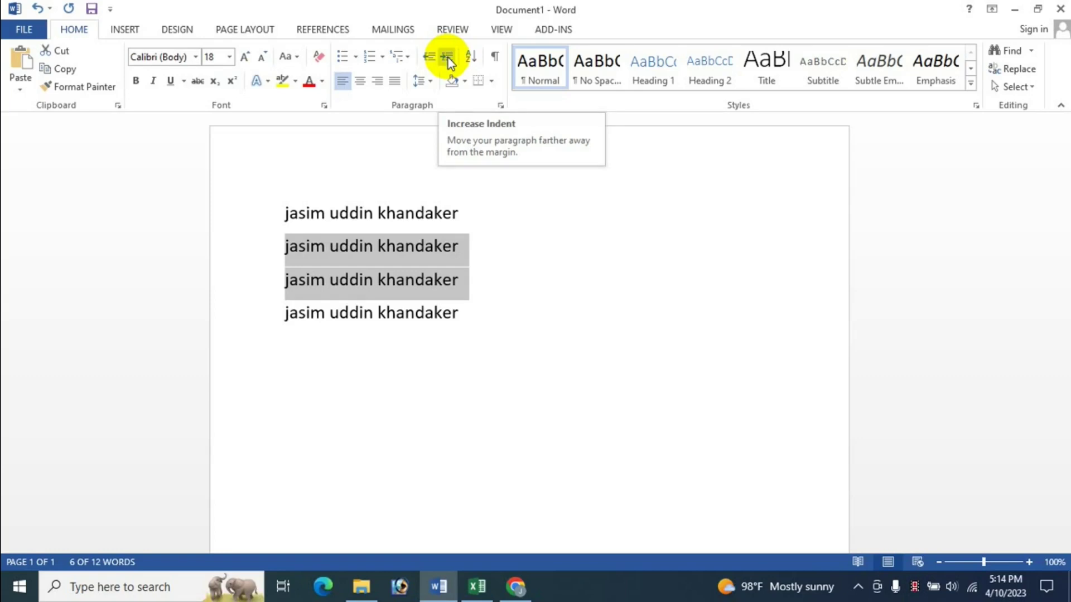
click(501, 106)
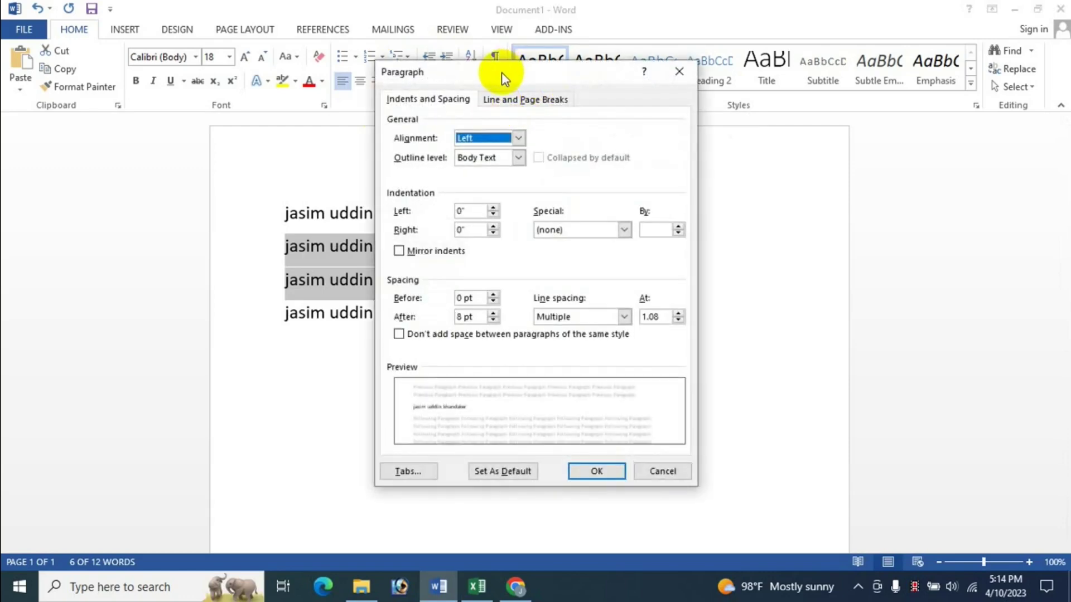
mouse_move(507, 78)
mouse_down()
mouse_move(754, 116)
mouse_move(725, 81)
mouse_up()
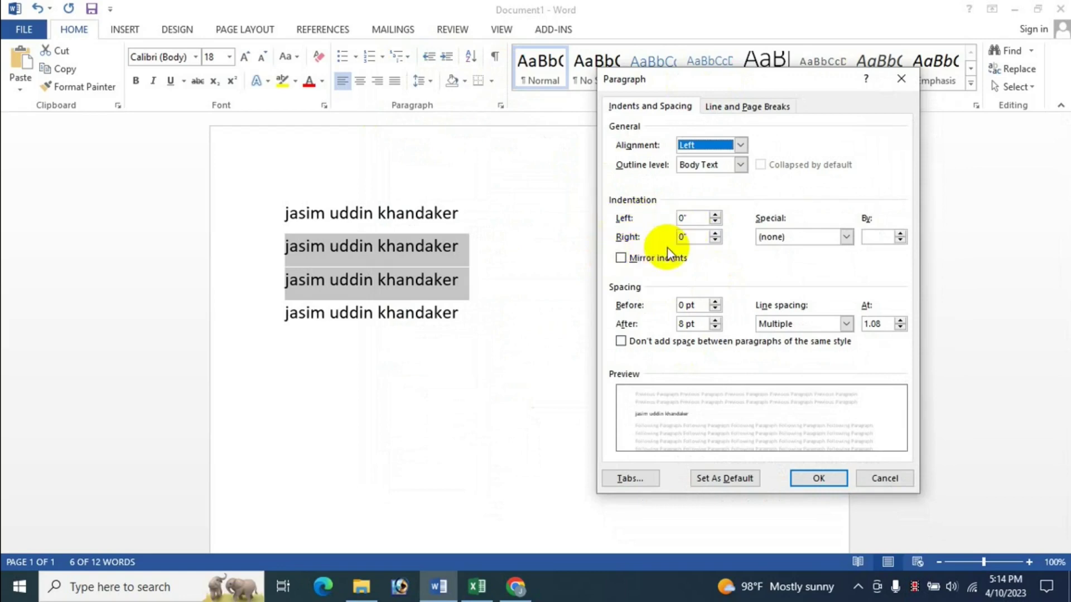
click(715, 216)
click(715, 216)
click(715, 216)
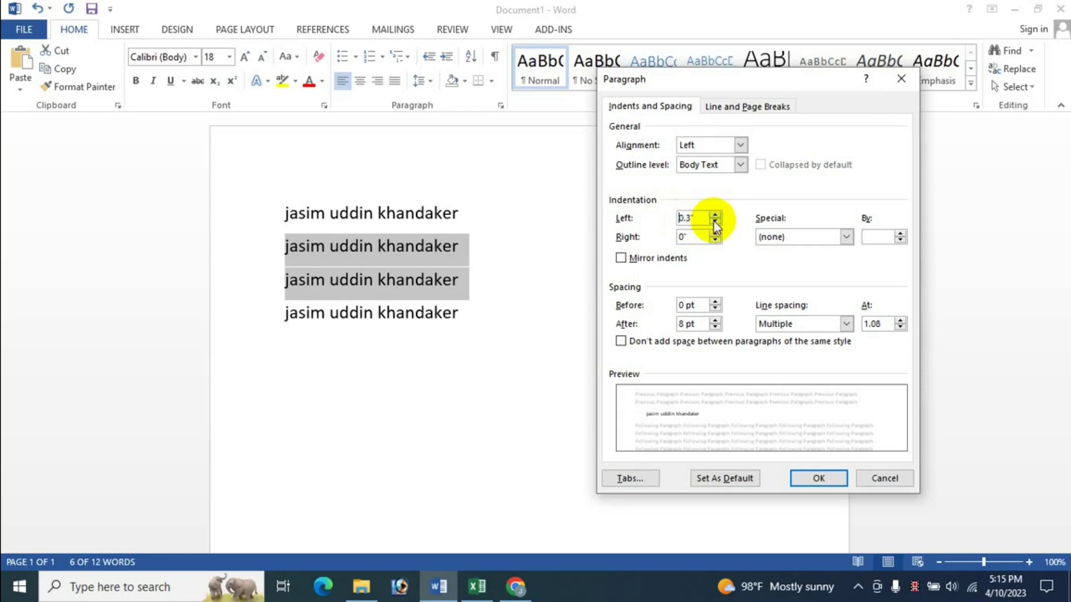
click(715, 216)
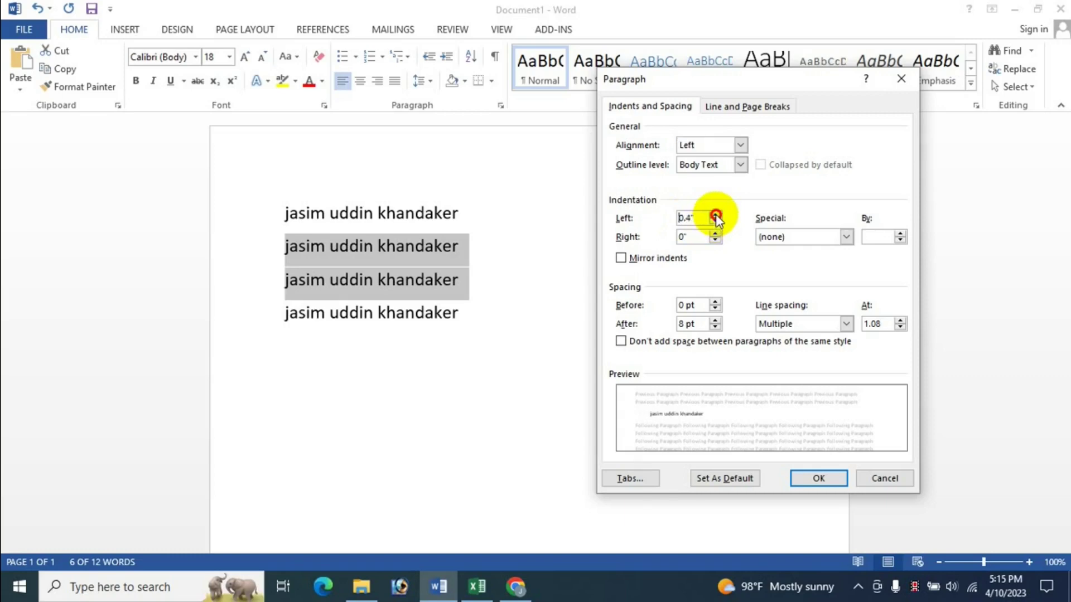
click(715, 215)
click(715, 216)
double_click(702, 219)
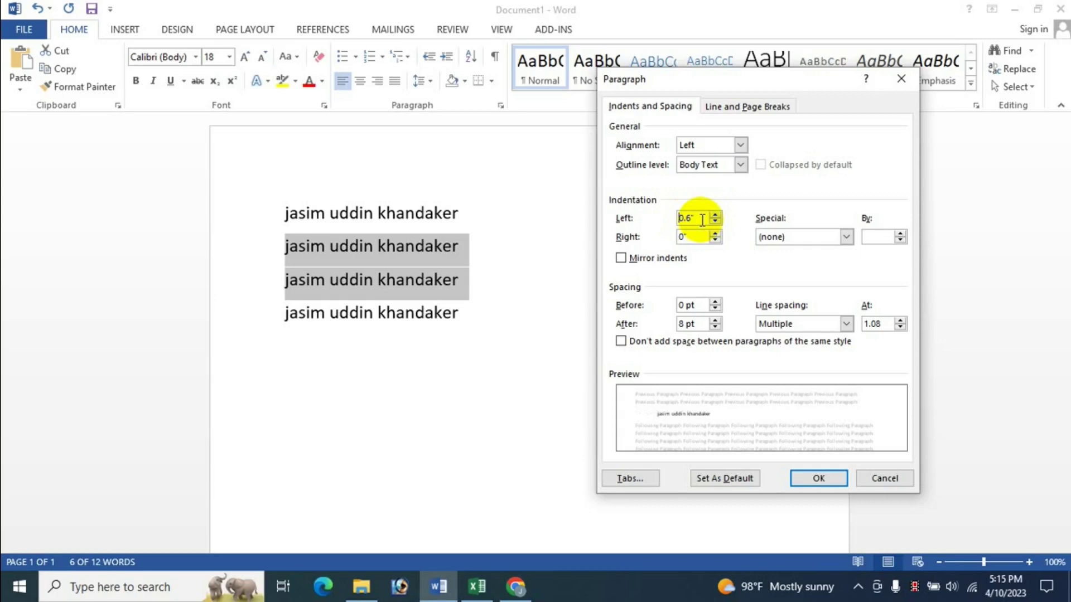
click(818, 478)
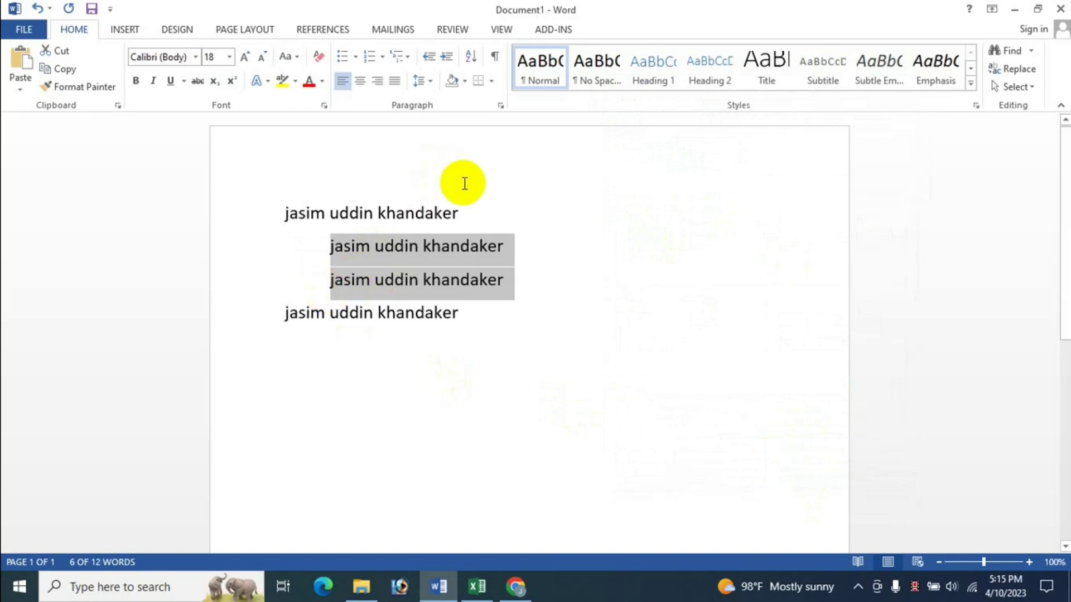
click(501, 106)
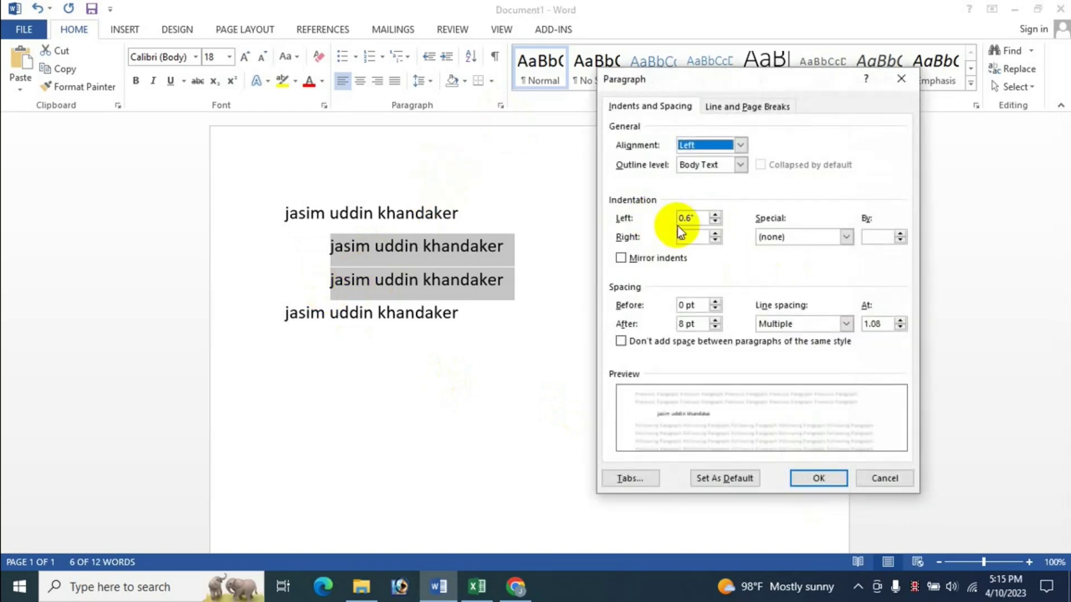
click(715, 222)
drag(701, 217, 658, 216)
text(0)
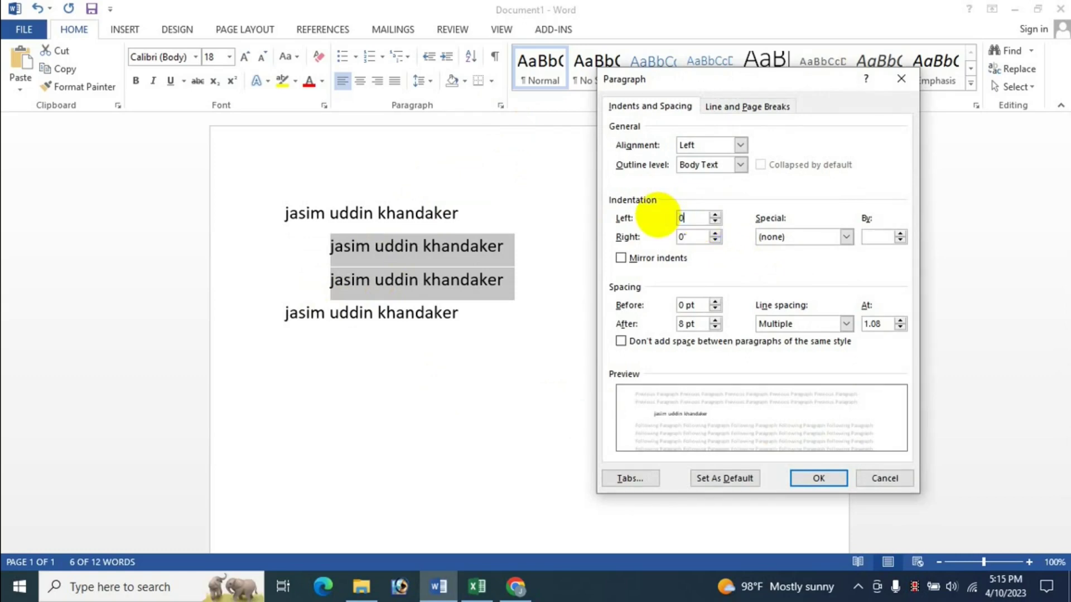
click(815, 478)
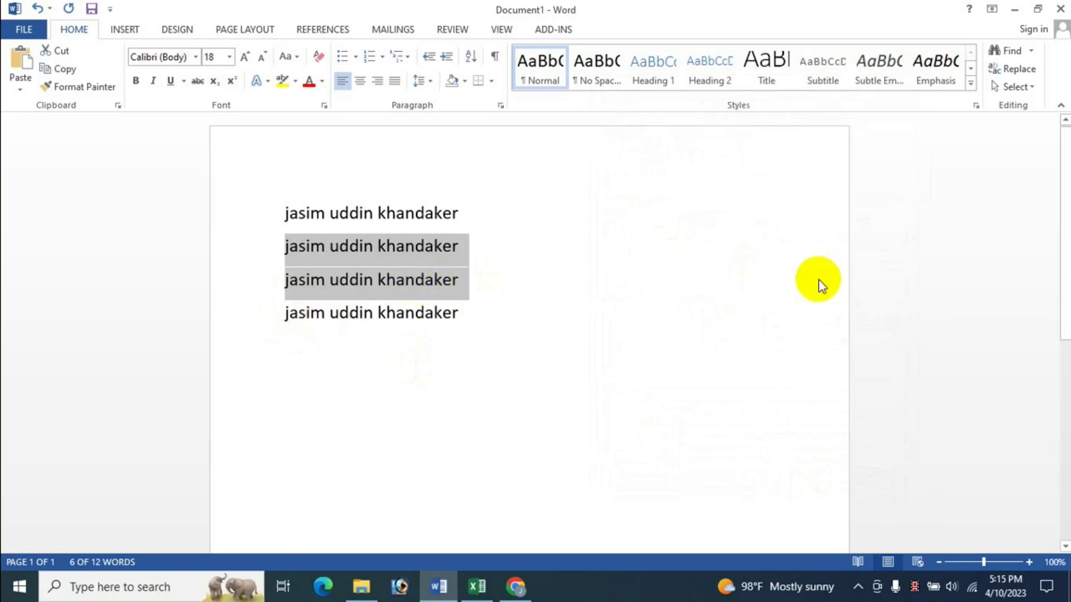
- Append the filler text 'kjsahjfkf sakjdas sakjsd askjdsjksad sasasja' to line 2, trimming its end
click(481, 249)
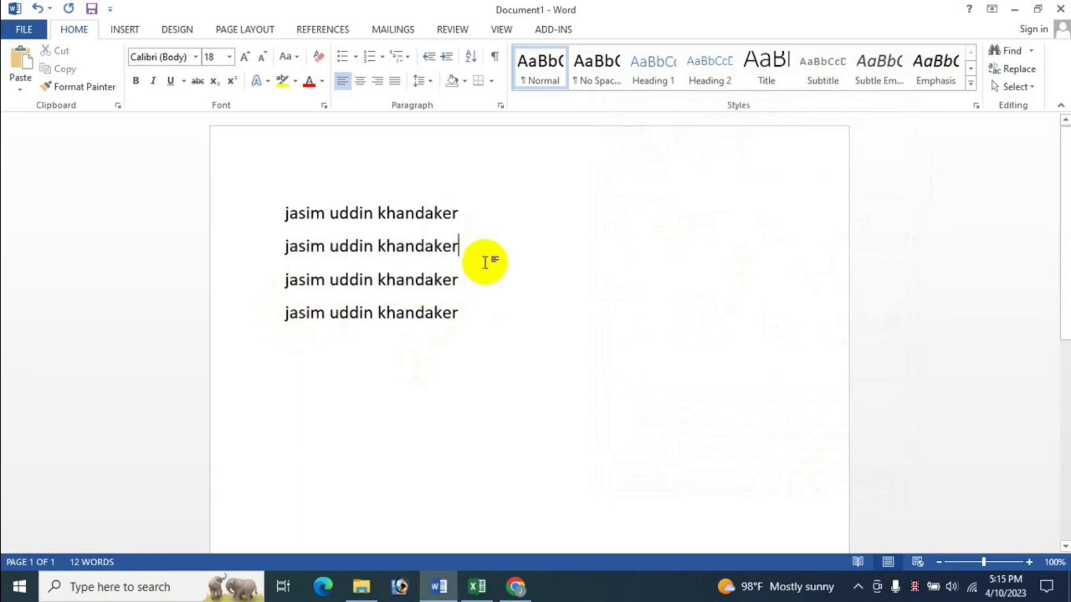
text( kjsahjfkf sakjdas)
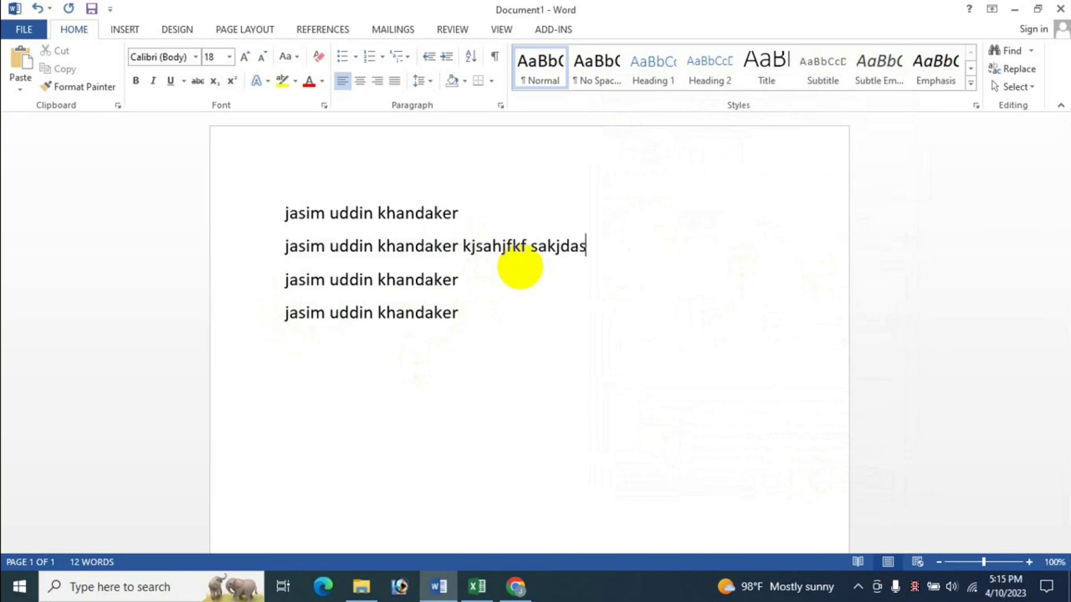
text( sakjsd askjdsjksad sasasja)
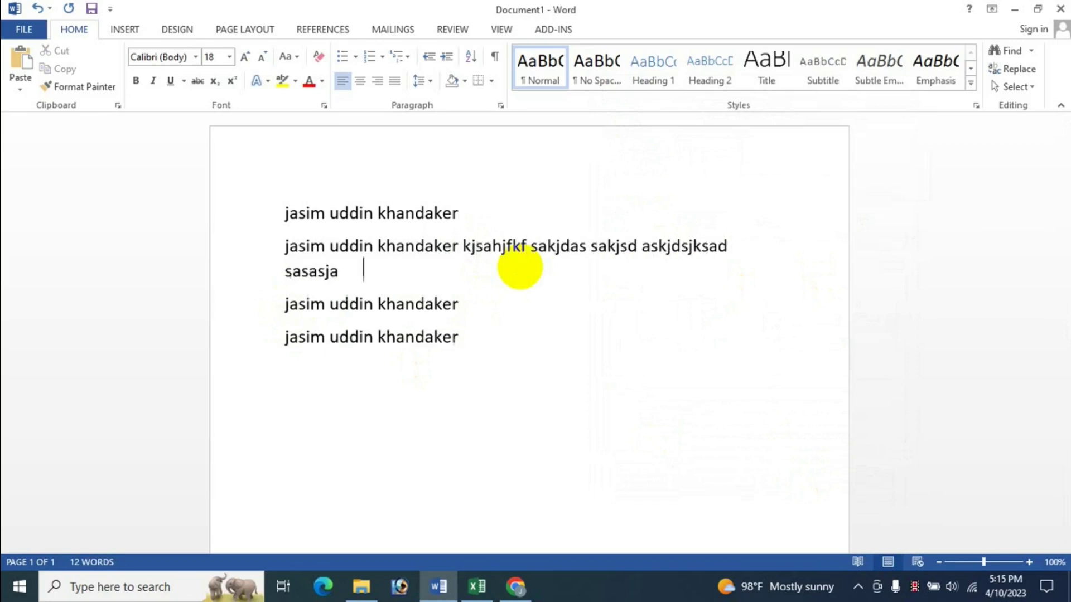
key(BackSpace)
key(BackSpace)
key(BackSpace)
key(BackSpace)
key(BackSpace)
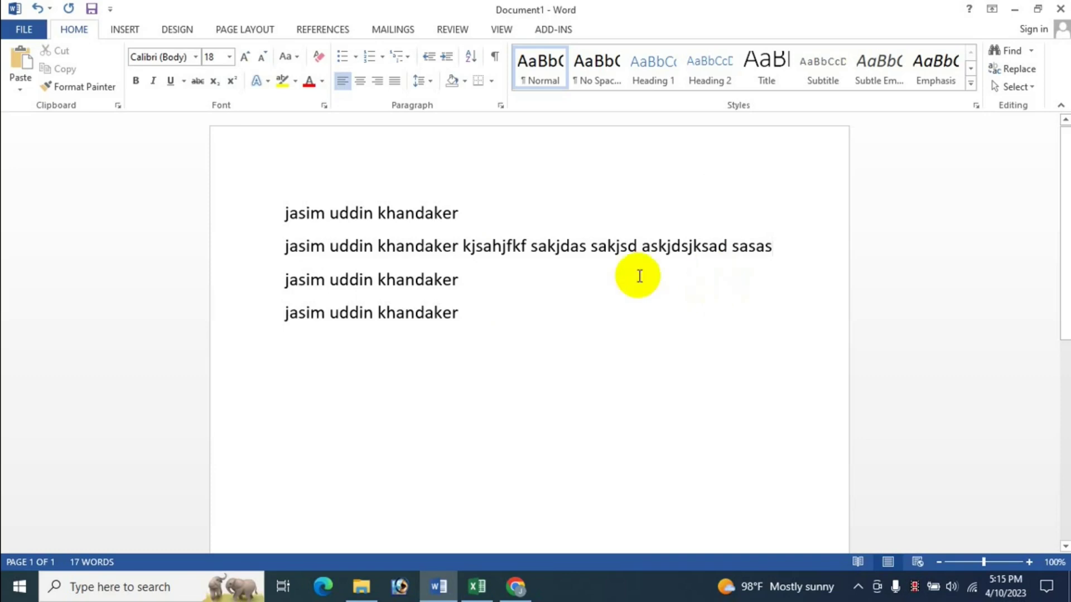
- Give the second paragraph a 2" right indent, then append 'fsdffdfd dsfdsfsdffsdf' to it
click(500, 105)
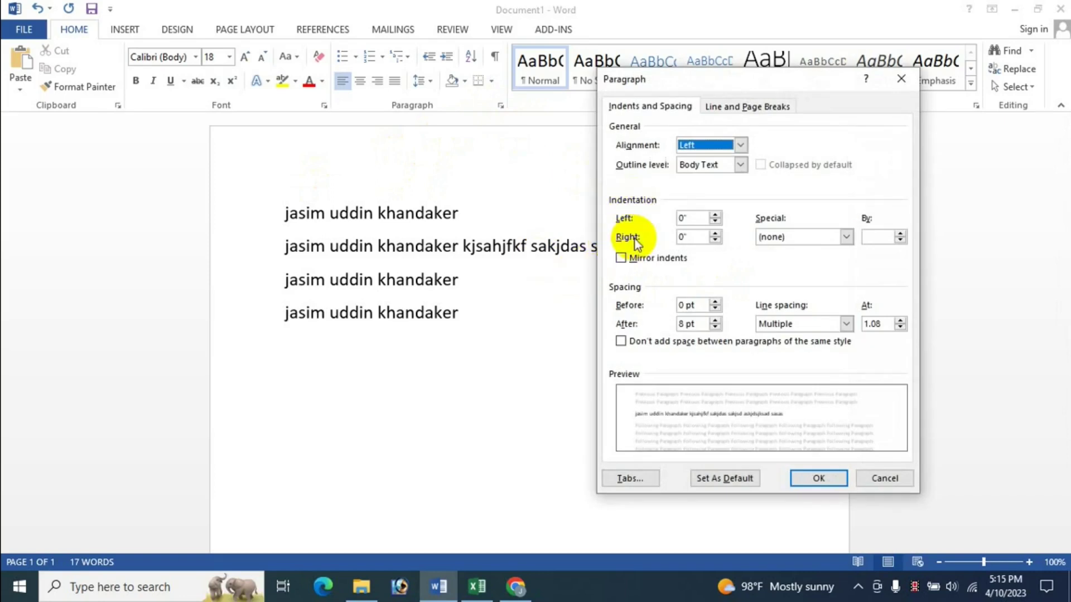
click(693, 236)
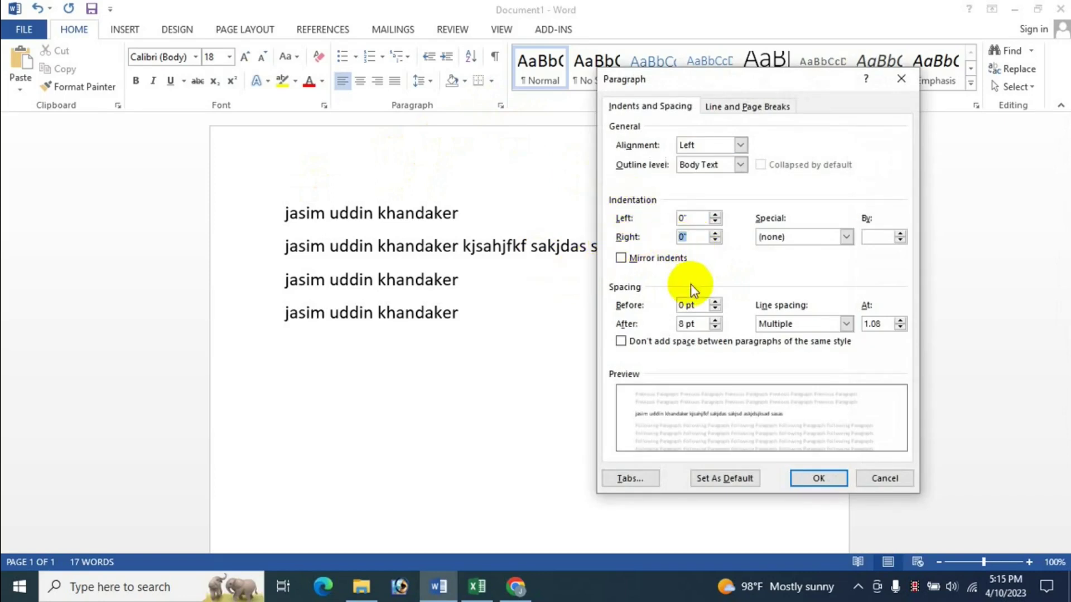
text(2)
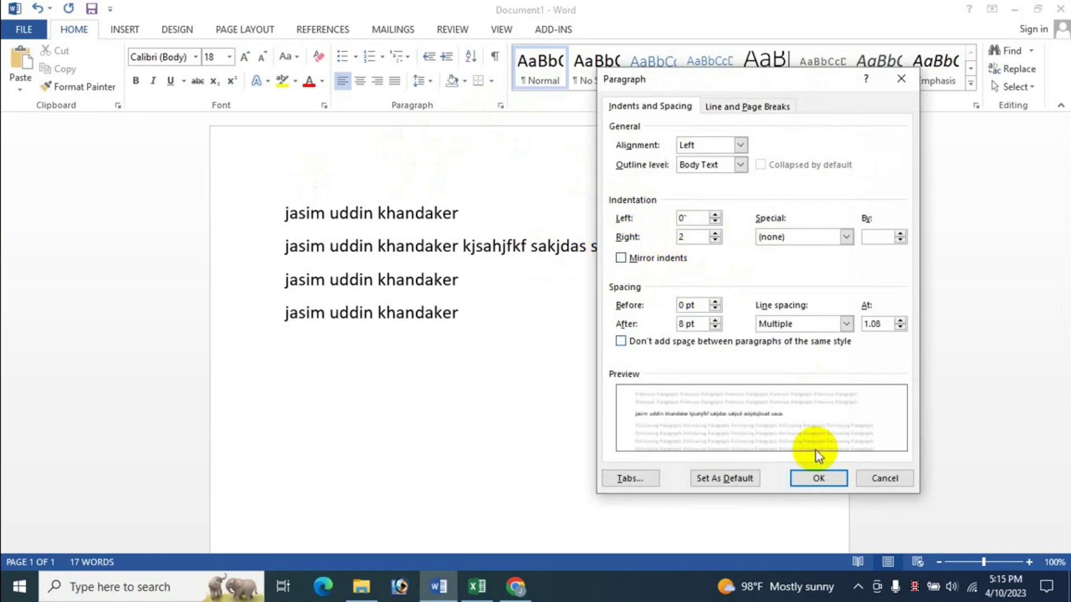
click(817, 477)
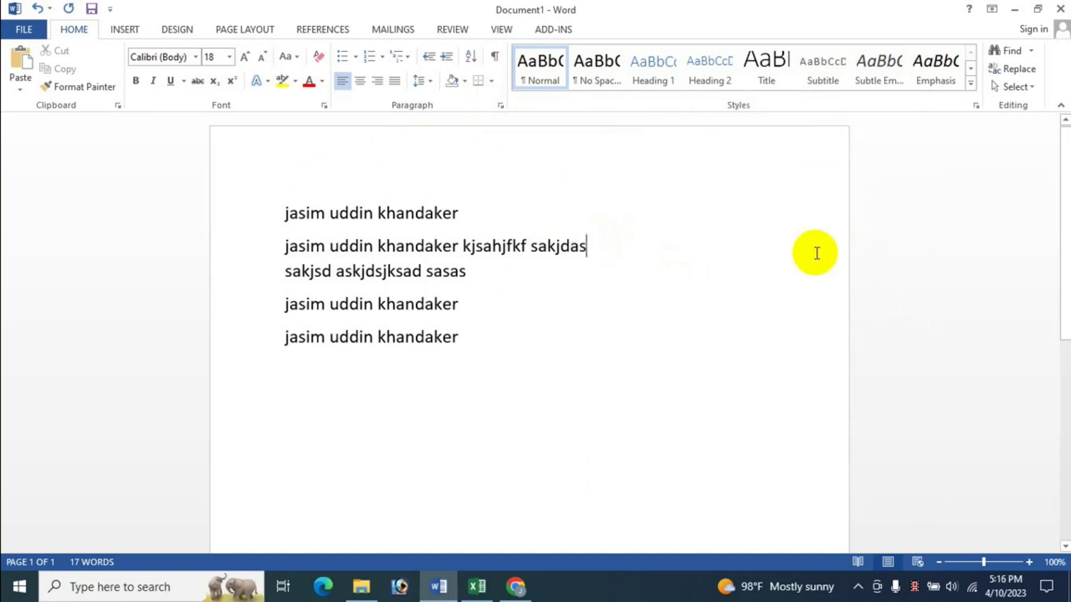
click(487, 271)
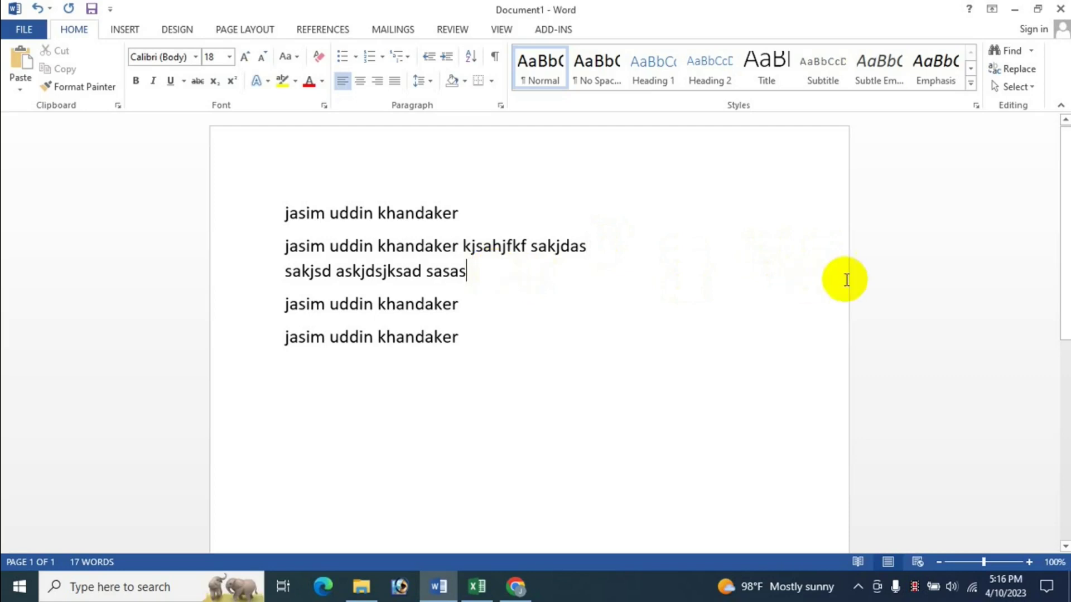
text( fsdffdfd)
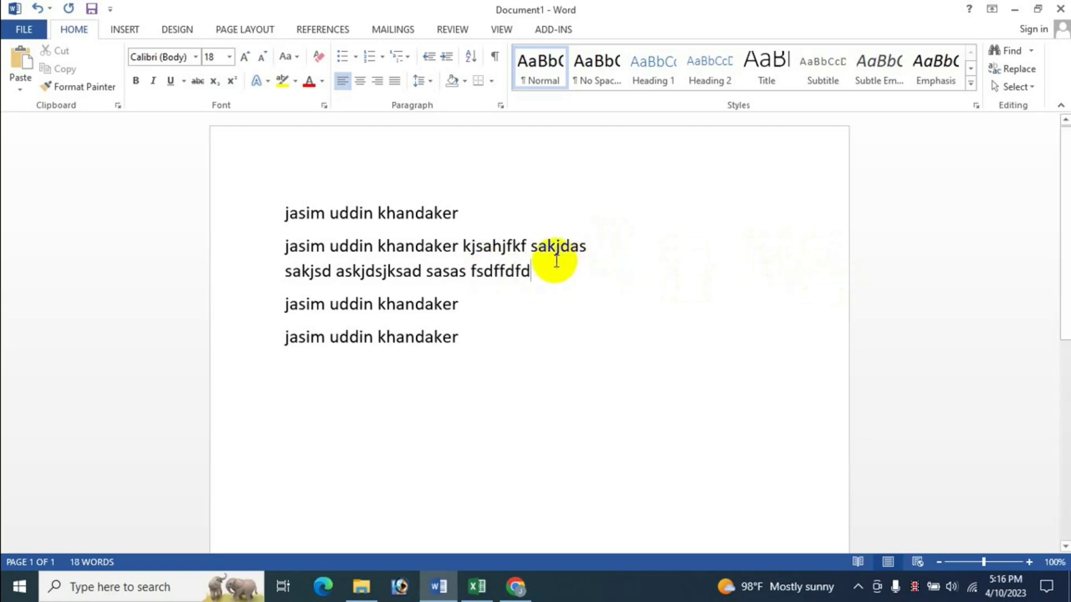
text( dsfdsfsdf)
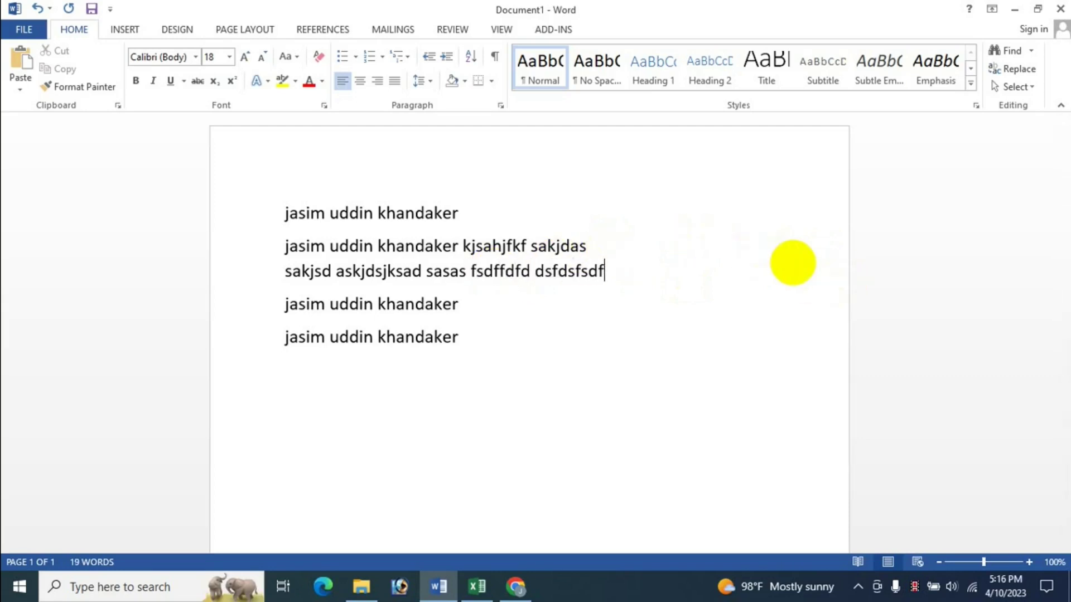
text(fsdf)
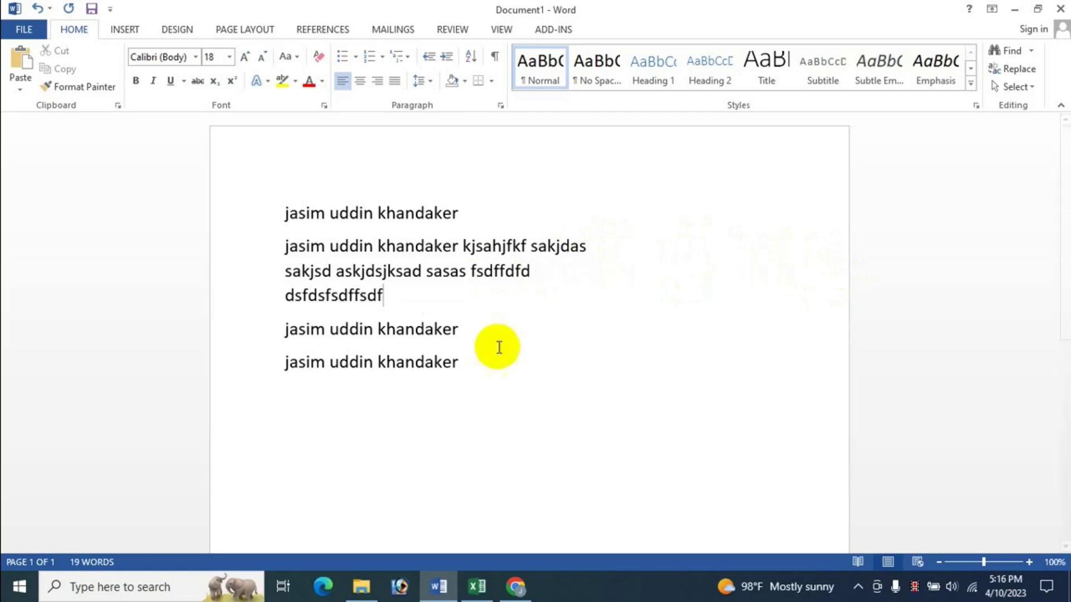
- Extend the third line with filler text 'ksdjfksdf kdsnfdskf sfk sdkfdsjhsdkf sdkfs'
click(459, 329)
text(ksdjfksdf k)
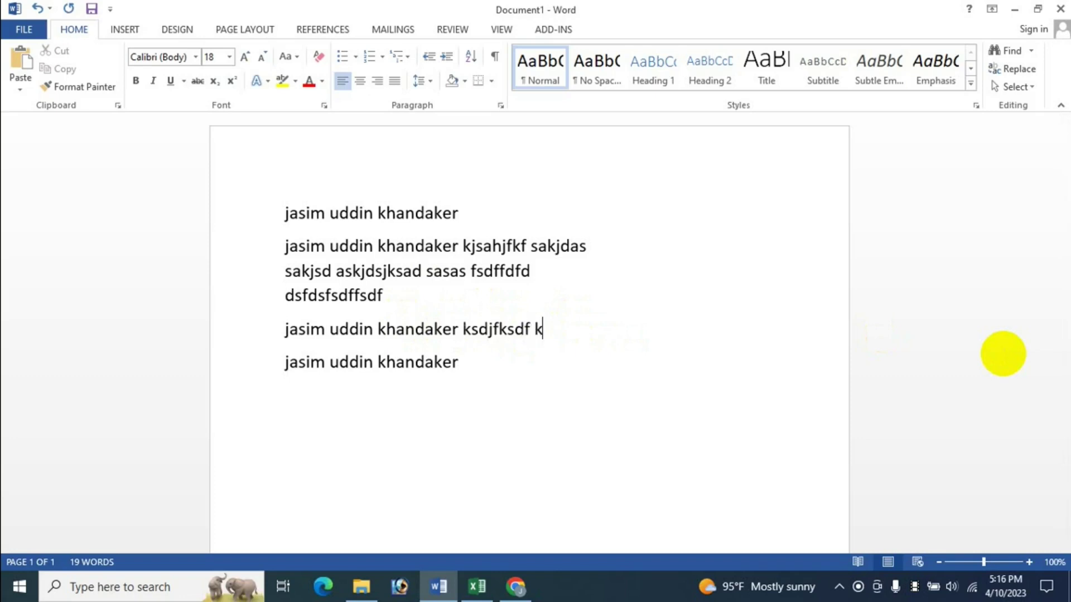
text(dsnfdskf sfk sdkfdsjhsdkf sdkfs)
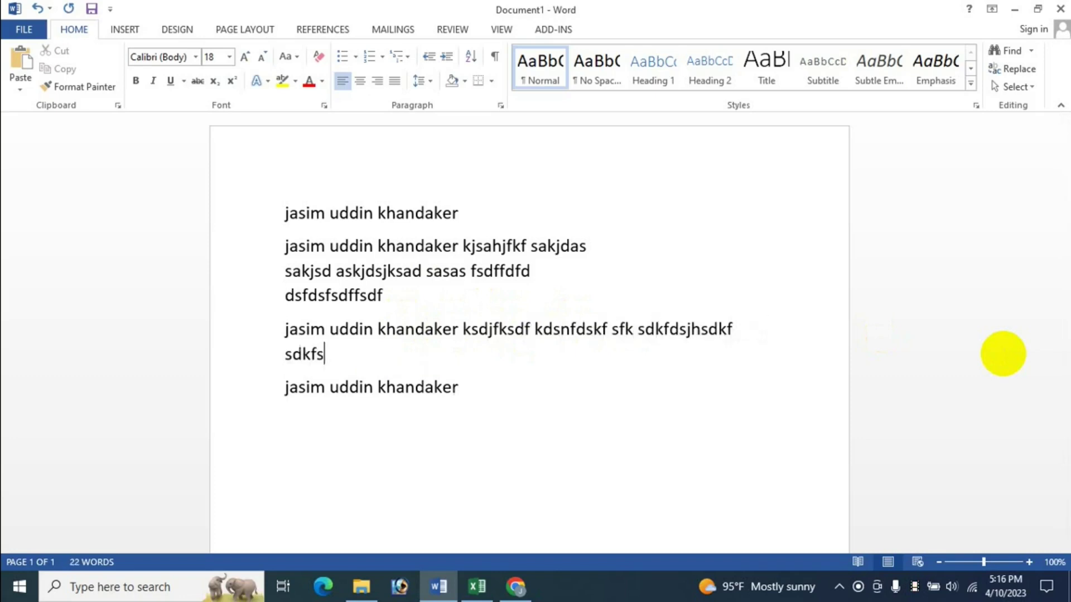
key(BackSpace)
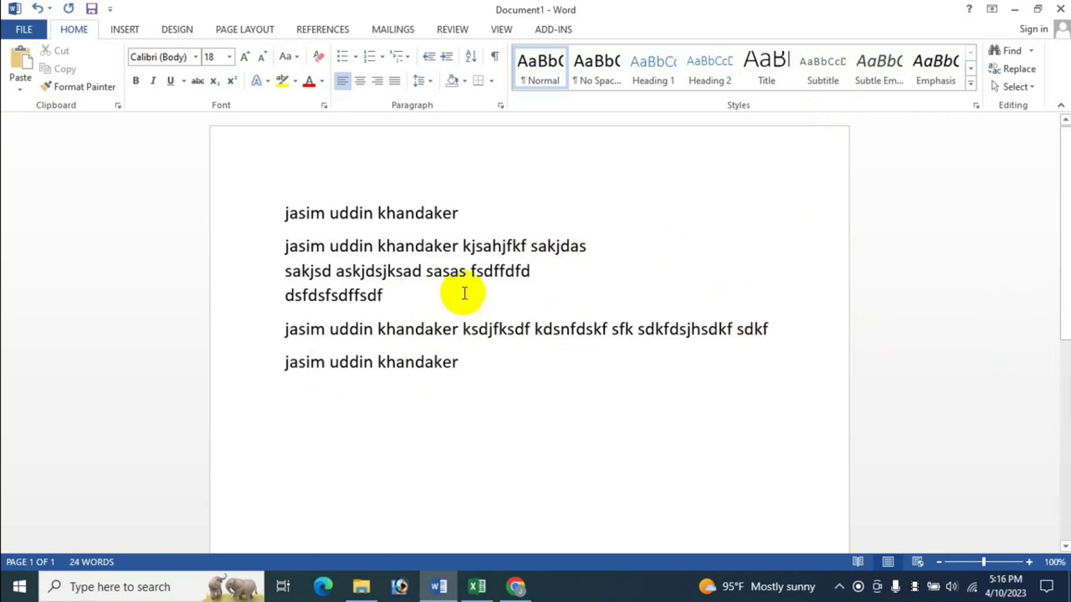
- Append 'fdgdfgdgdfgdkgjgfsdkfksdfjdfksd' to the end of the right-indented second paragraph
click(550, 275)
click(419, 295)
text(fg)
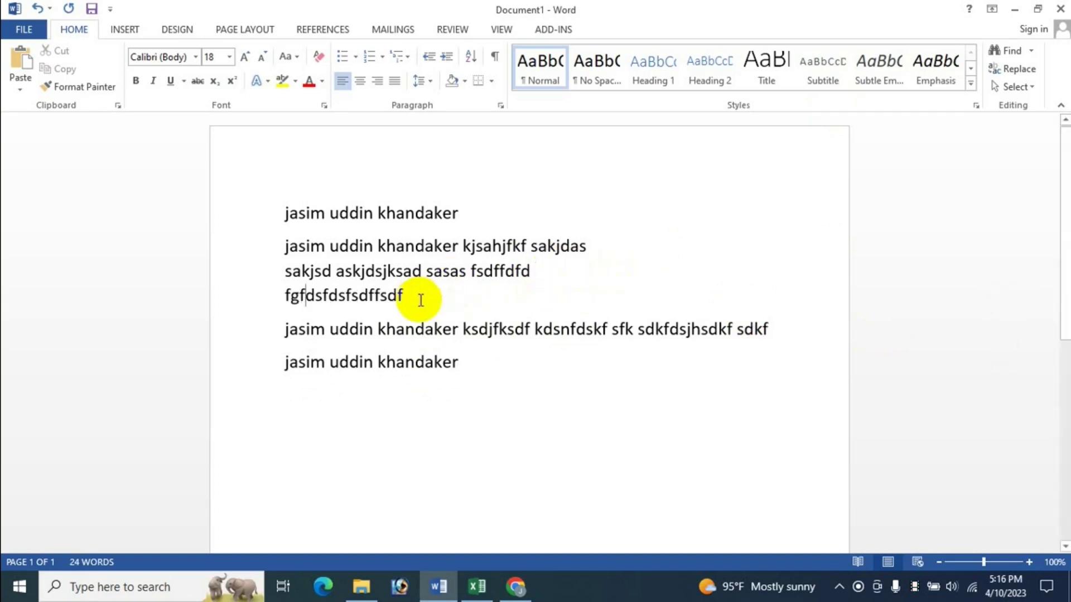
text(fdgdfgdgdfgdkgj)
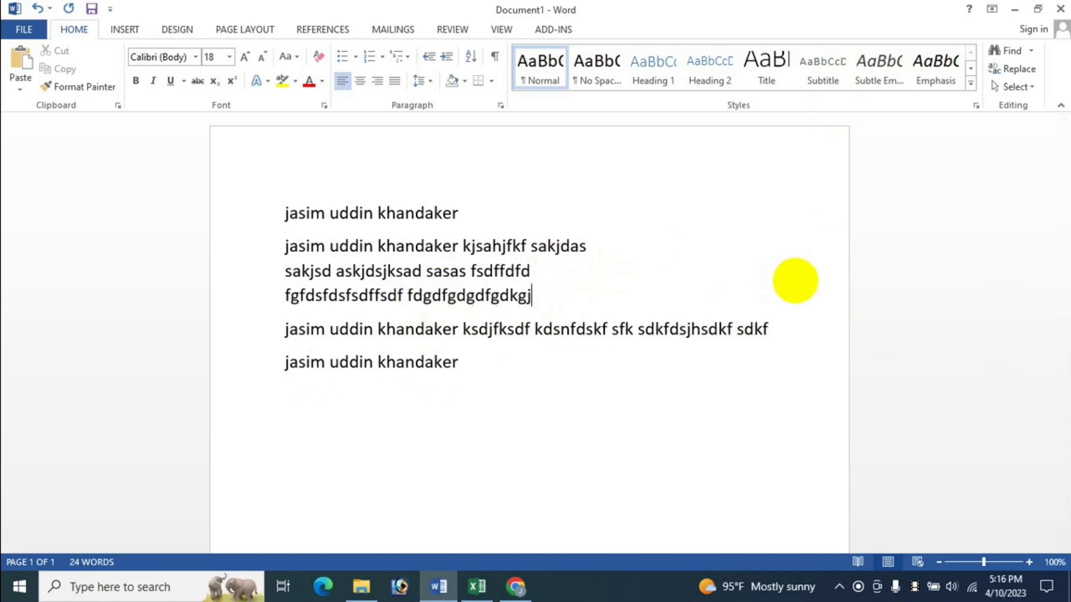
text(gfsdkfksdfjdfksd)
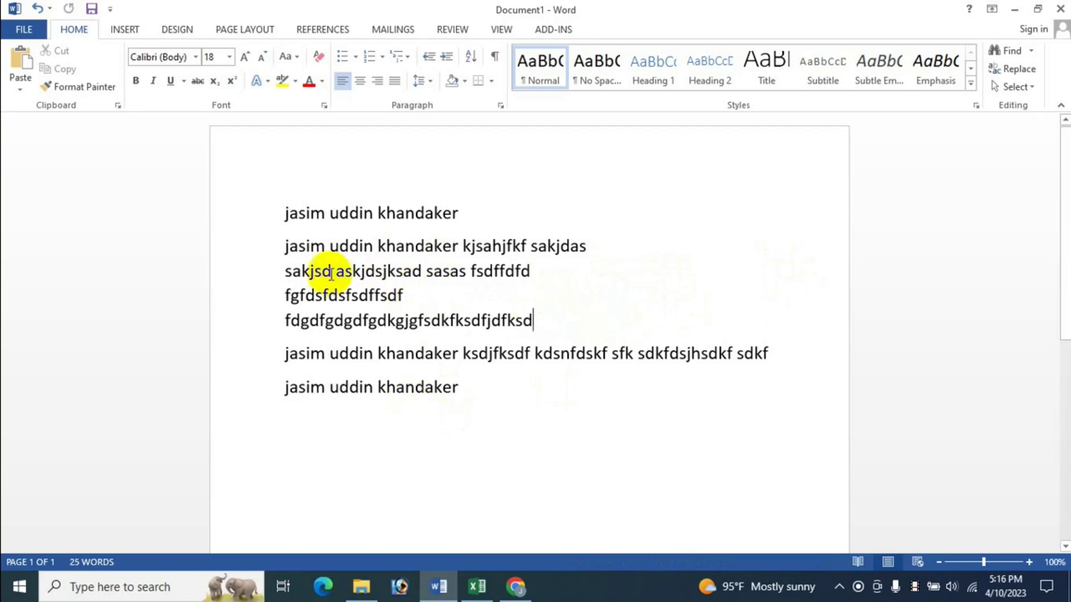
- Change the second paragraph's right indentation from 2" to 0 in the Paragraph dialog
drag(301, 250, 549, 319)
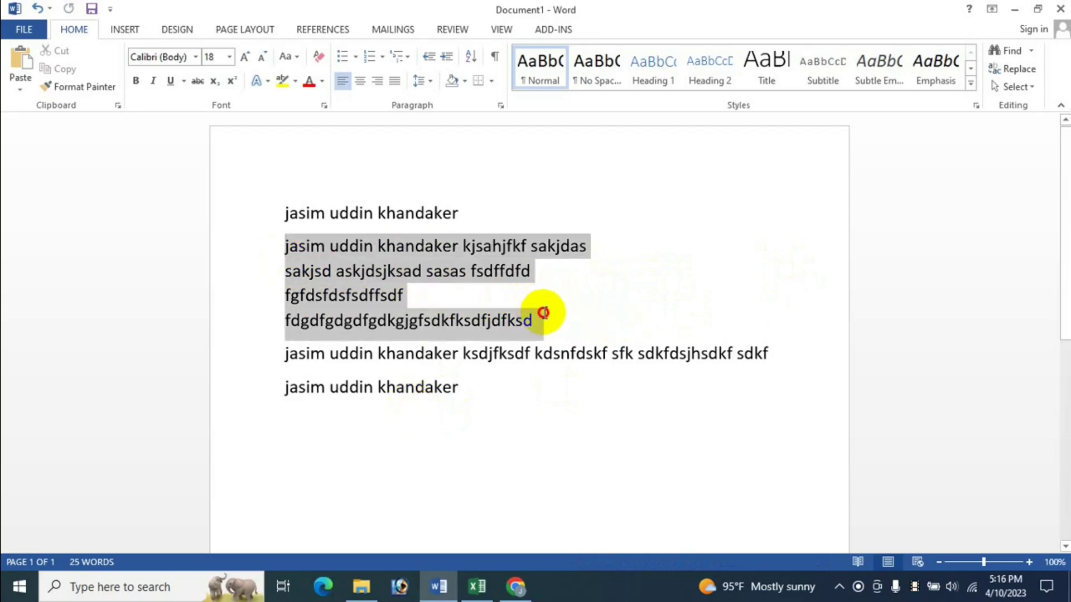
click(502, 106)
double_click(681, 237)
text(2)
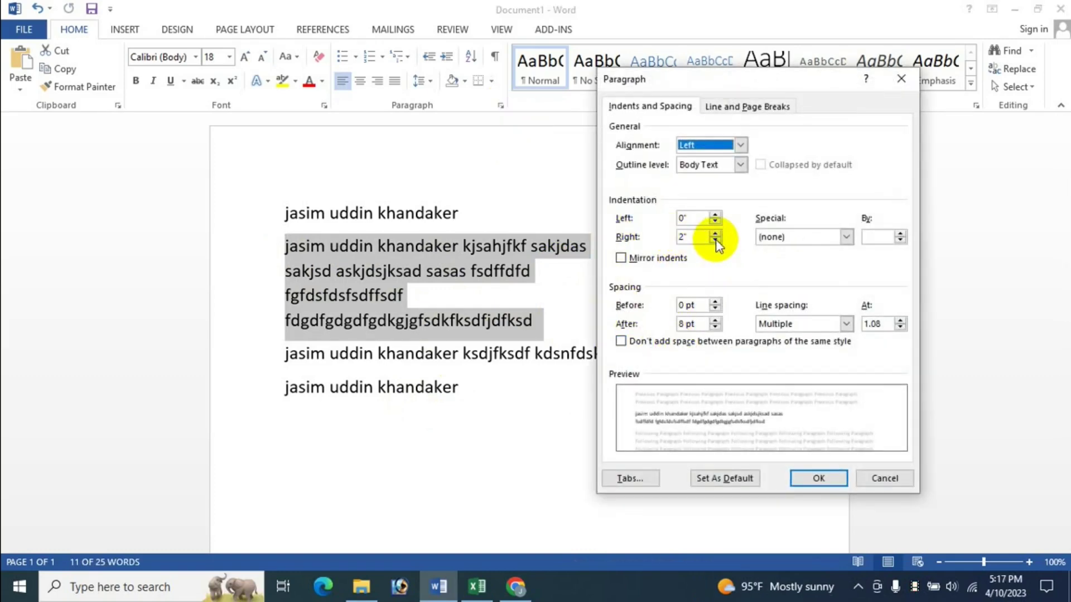
double_click(691, 237)
text(0)
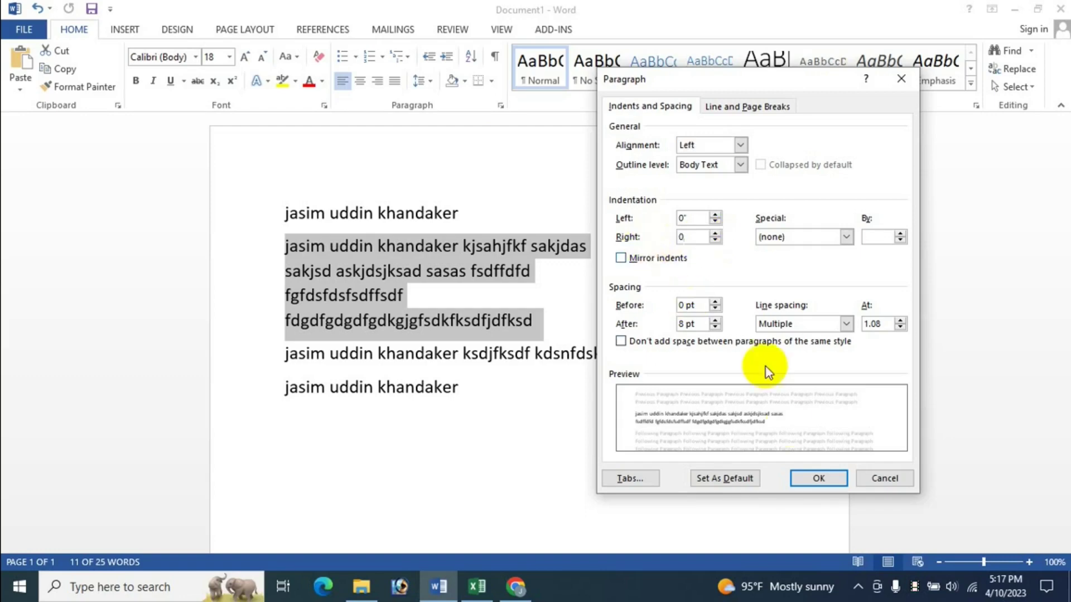
click(818, 478)
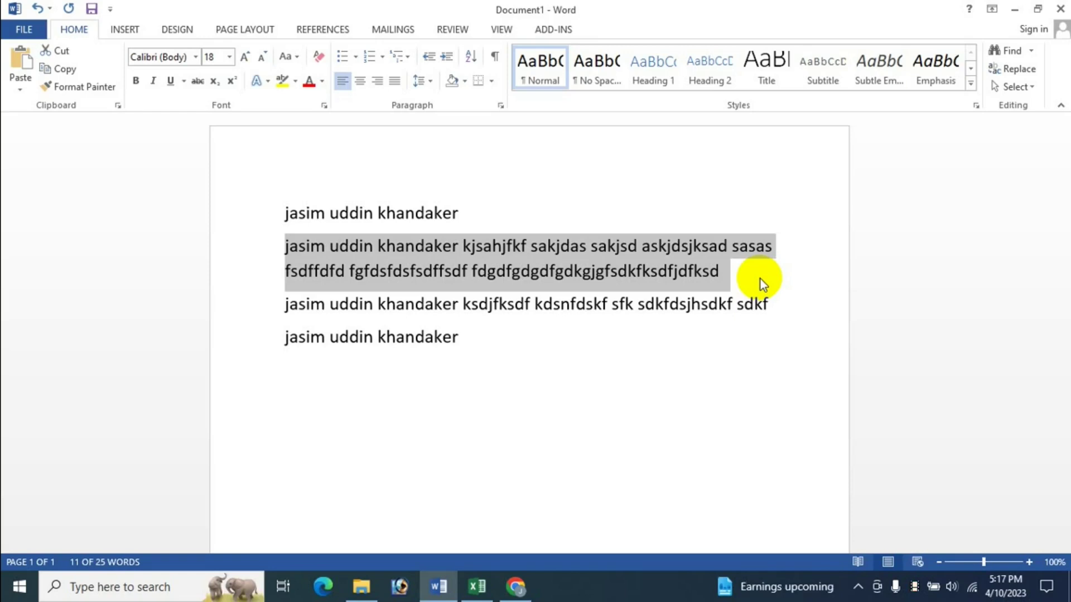
- Delete the filler words after the third line's name, then select the last two name lines
click(607, 400)
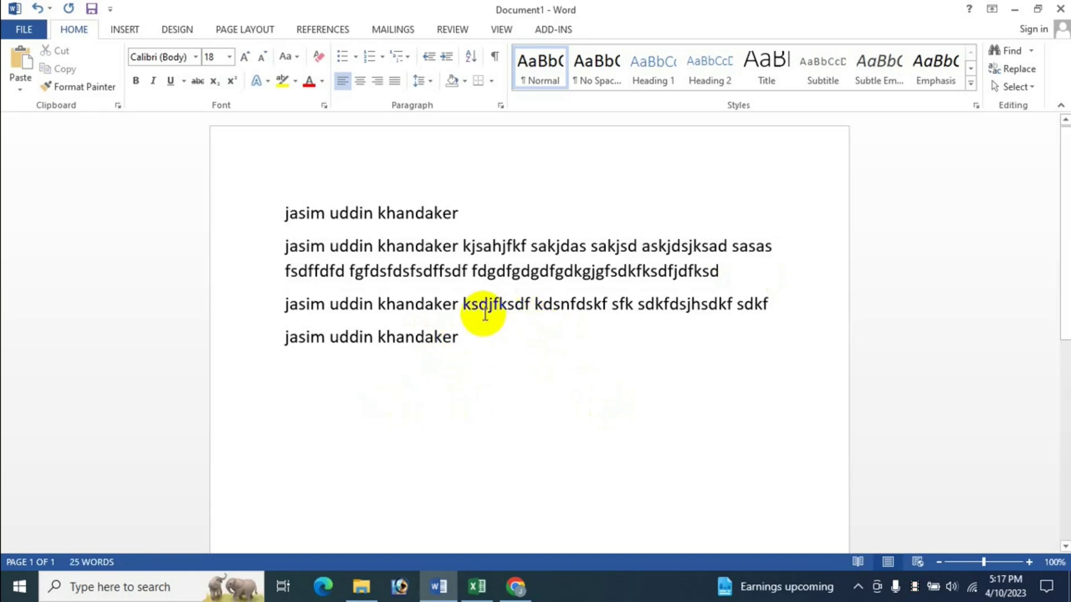
mouse_move(464, 305)
mouse_down()
mouse_move(755, 303)
mouse_move(781, 312)
mouse_up()
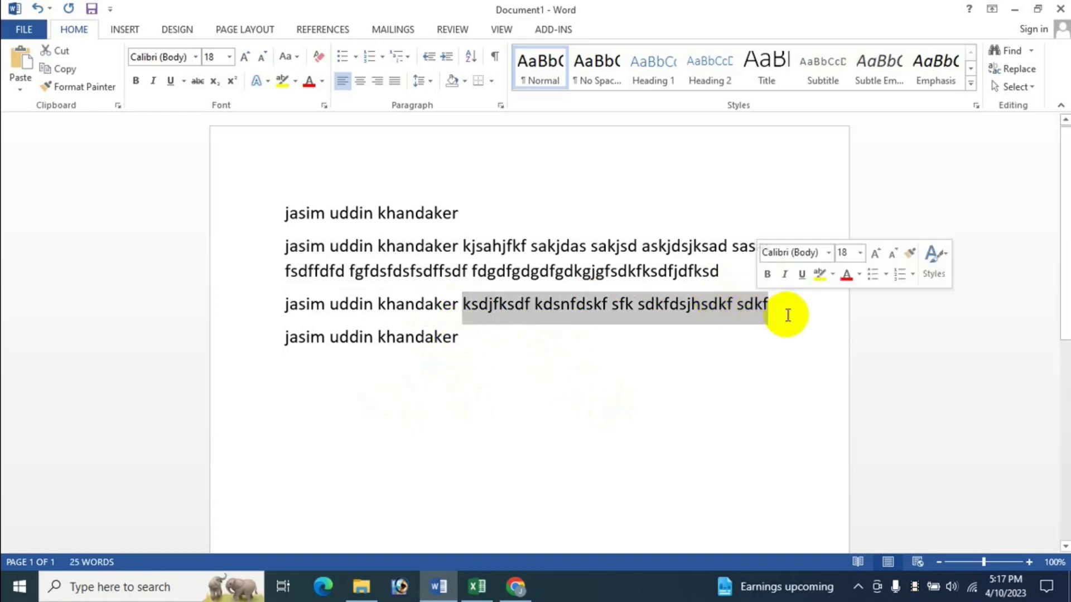
key(Delete)
mouse_move(278, 310)
mouse_down()
mouse_move(442, 325)
mouse_move(451, 338)
mouse_up()
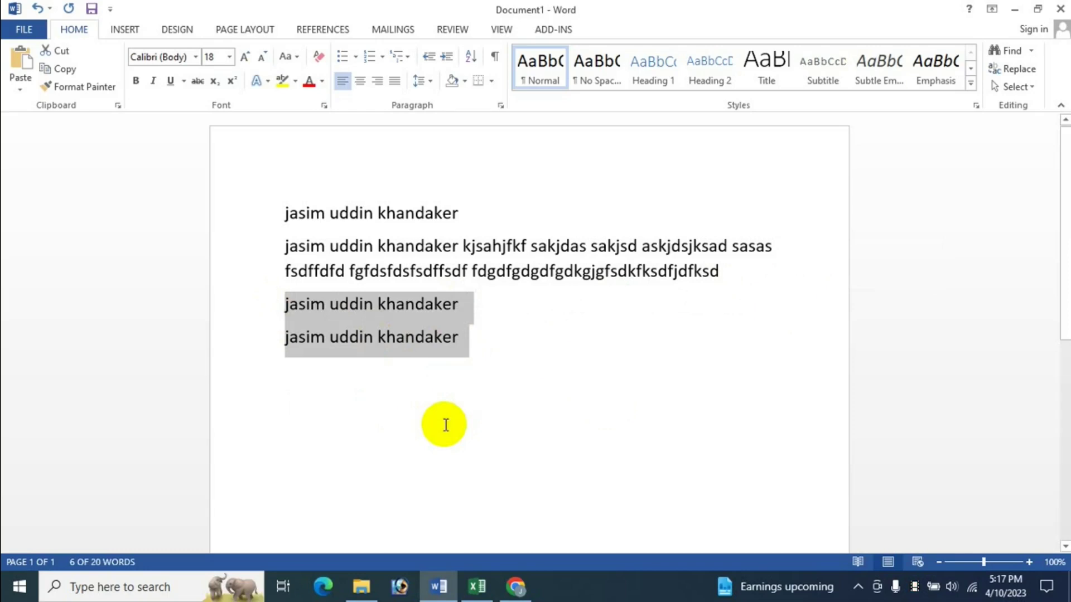
key(Tab)
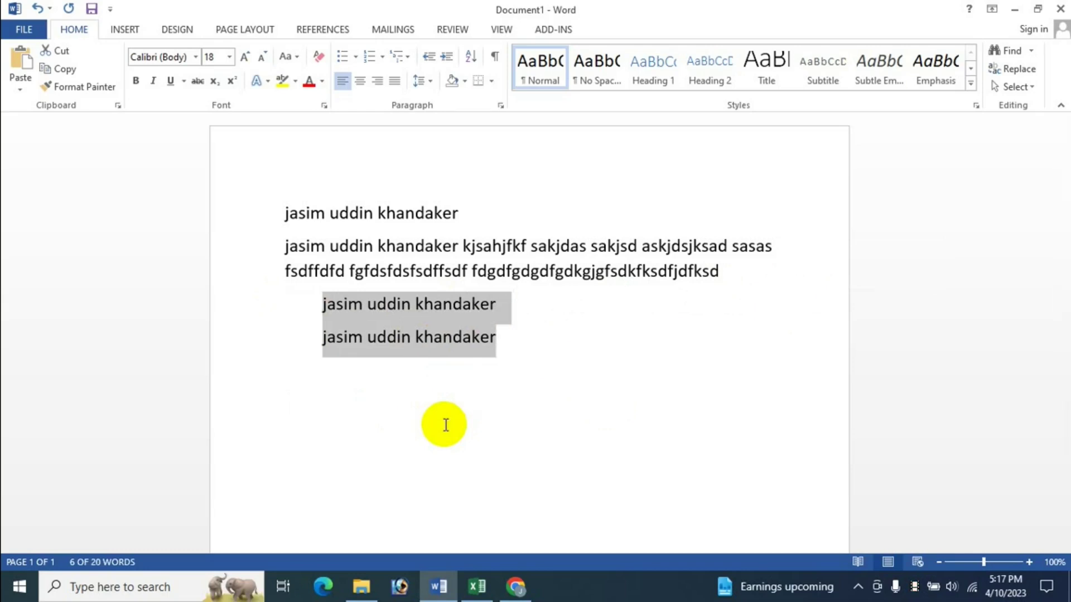
key(Tab)
key(Tab)
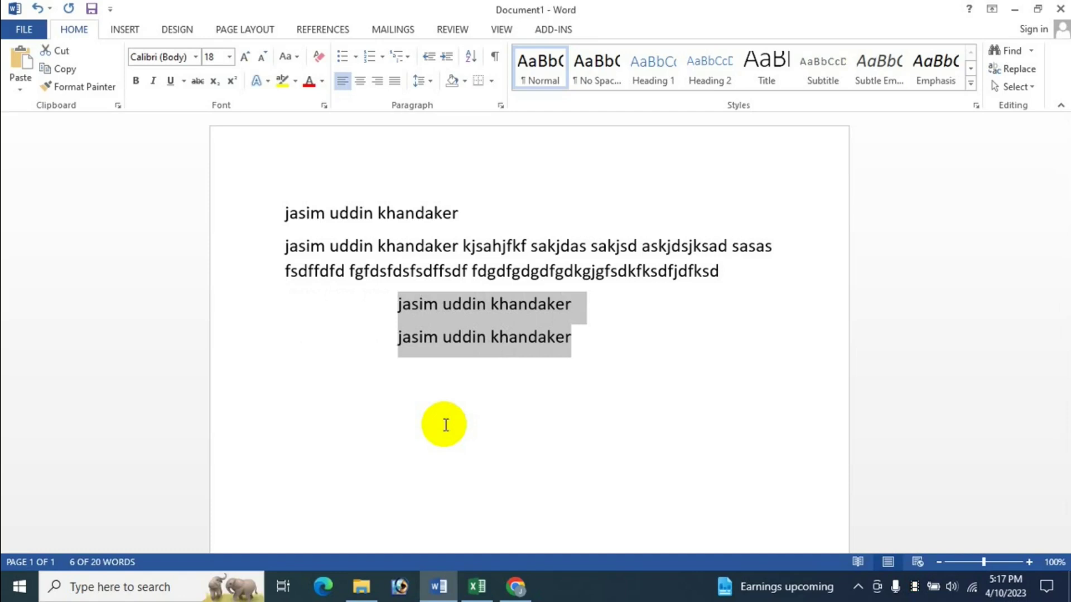
key(ctrl+shift+m)
key(ctrl+shift+m)
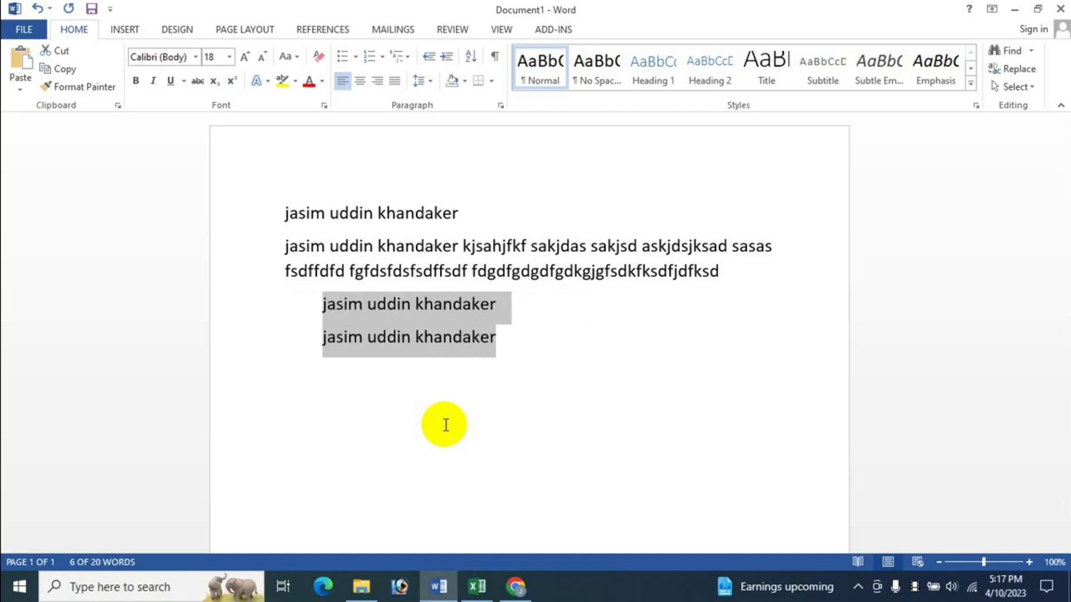
key(ctrl+shift+m)
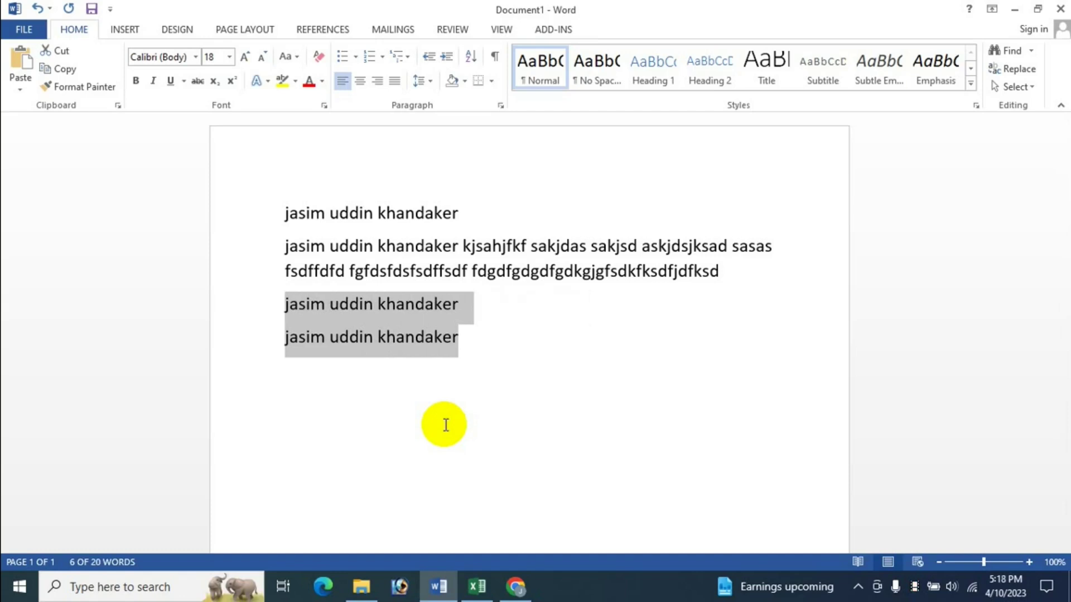
key(ctrl+m)
key(ctrl+m)
key(ctrl+m)
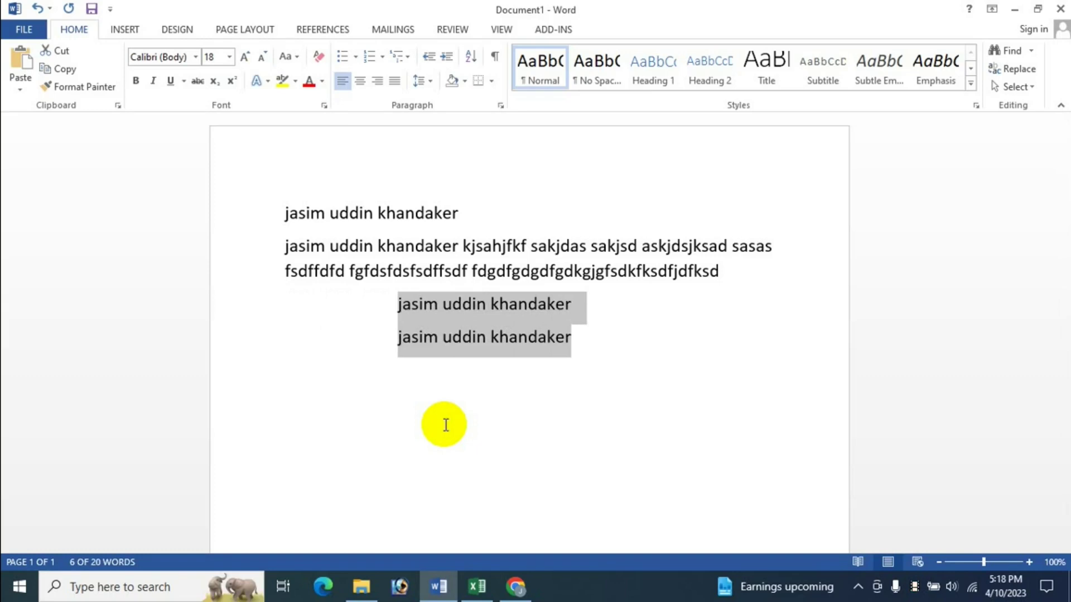
key(ctrl+shift+m)
key(ctrl+shift+m)
key(ctrl+shift+m)
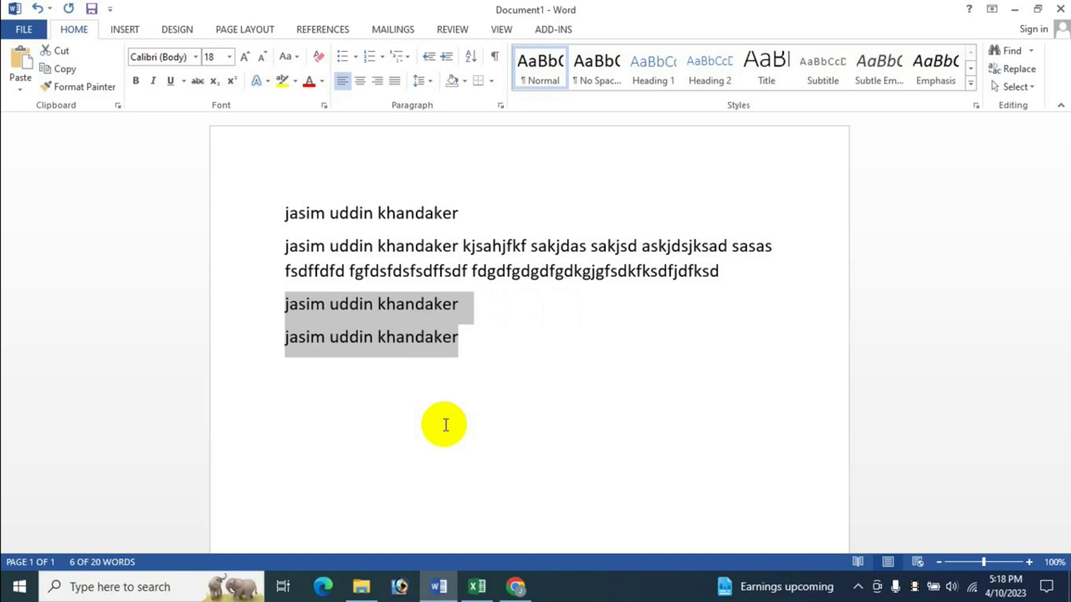
key(Tab)
key(Tab)
key(Tab)
key(Tab)
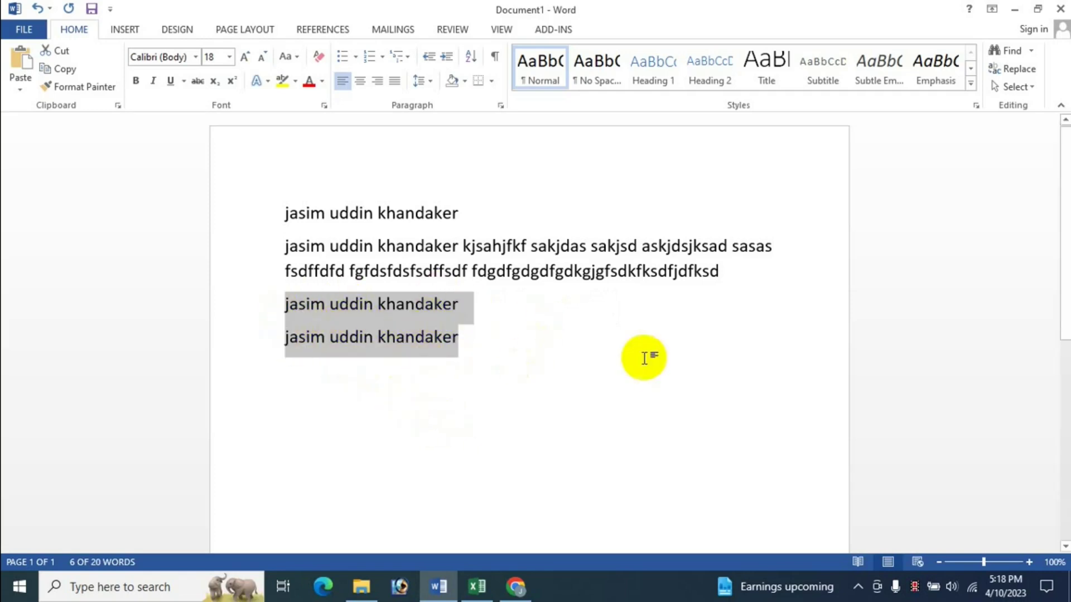
key(Tab)
key(Tab)
key(Tab)
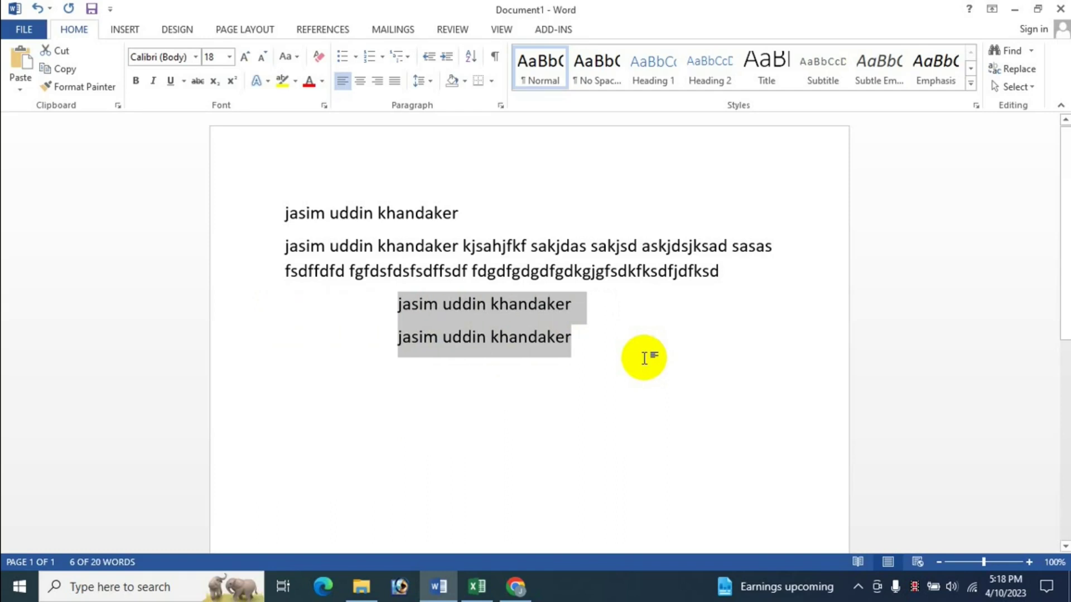
key(shift+Tab)
key(shift+Tab)
key(shift+Tab)
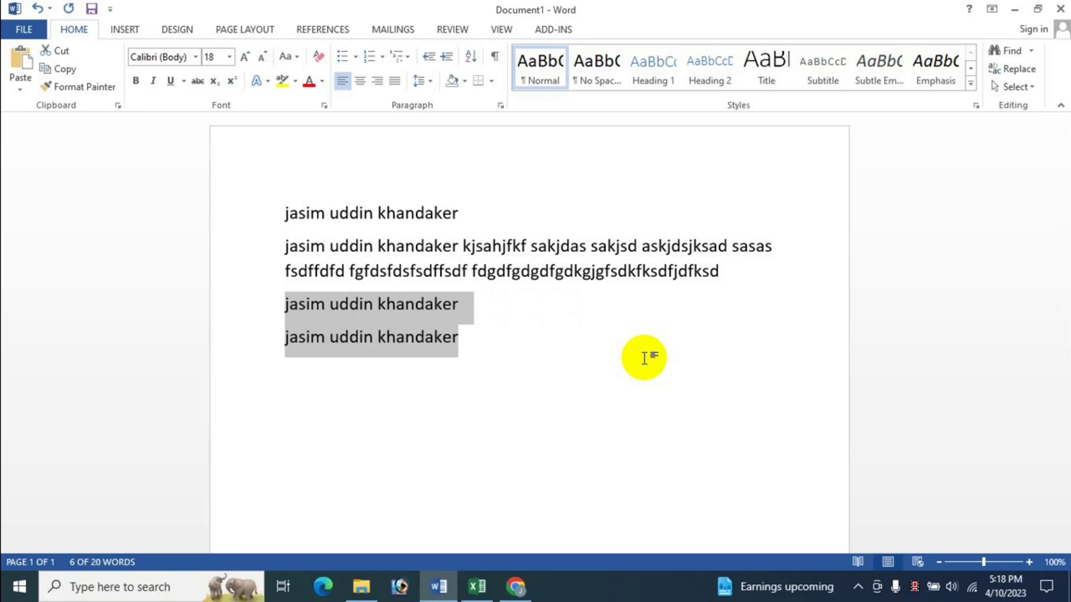
click(475, 248)
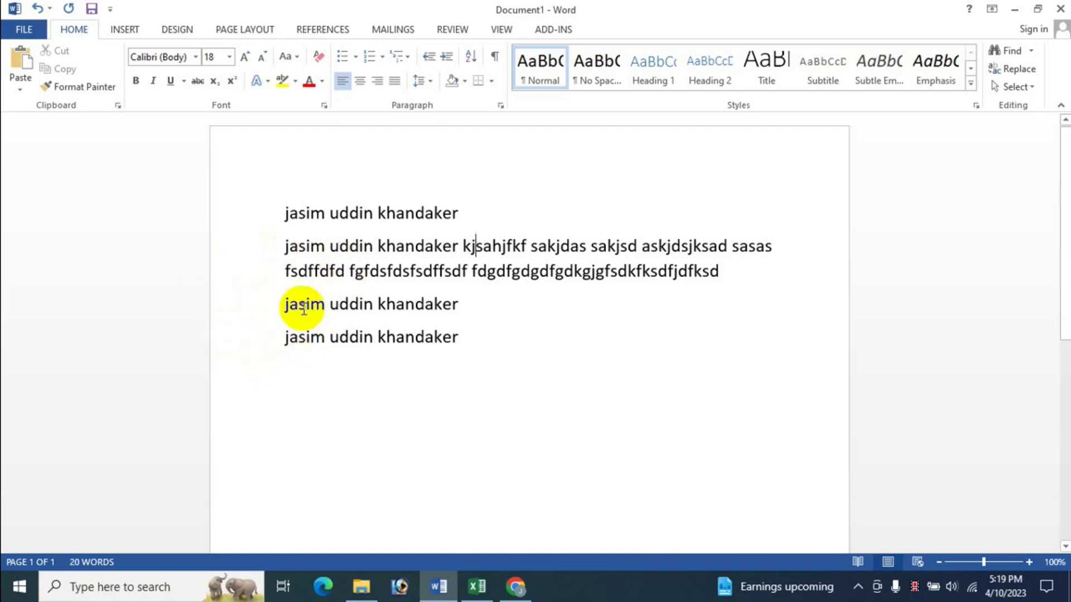
click(277, 304)
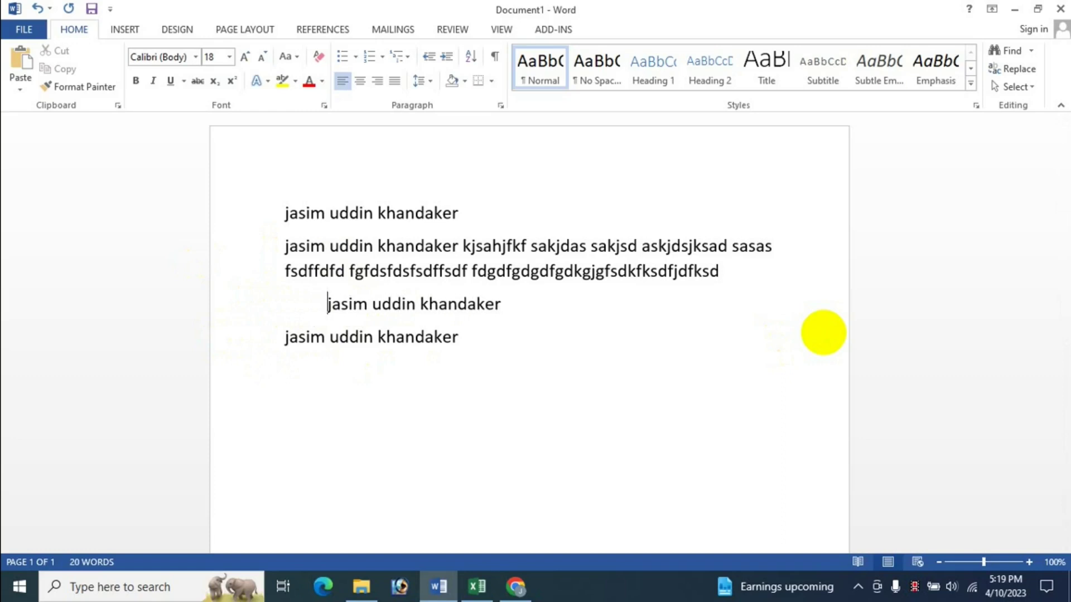
key(BackSpace)
key(BackSpace)
key(BackSpace)
key(BackSpace)
key(BackSpace)
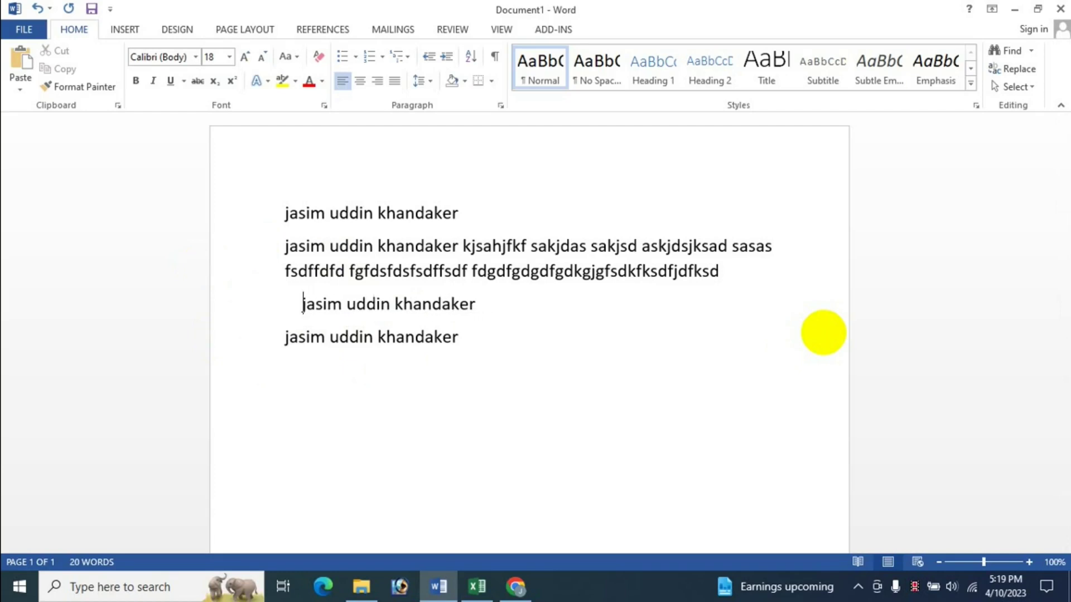
key(BackSpace)
key(BackSpace)
key(BackSpace)
key(BackSpace)
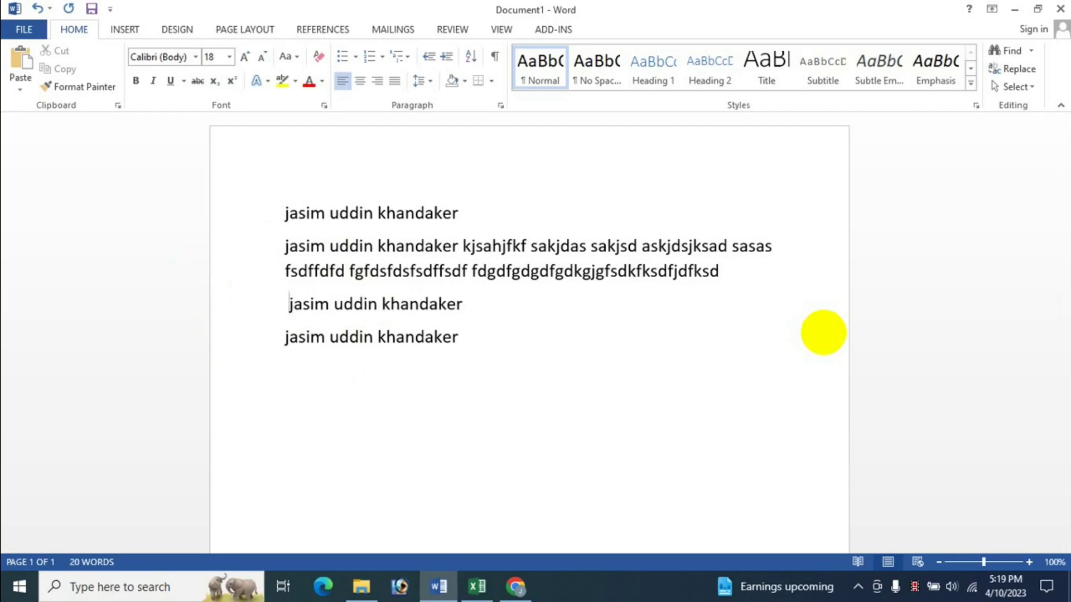
key(BackSpace)
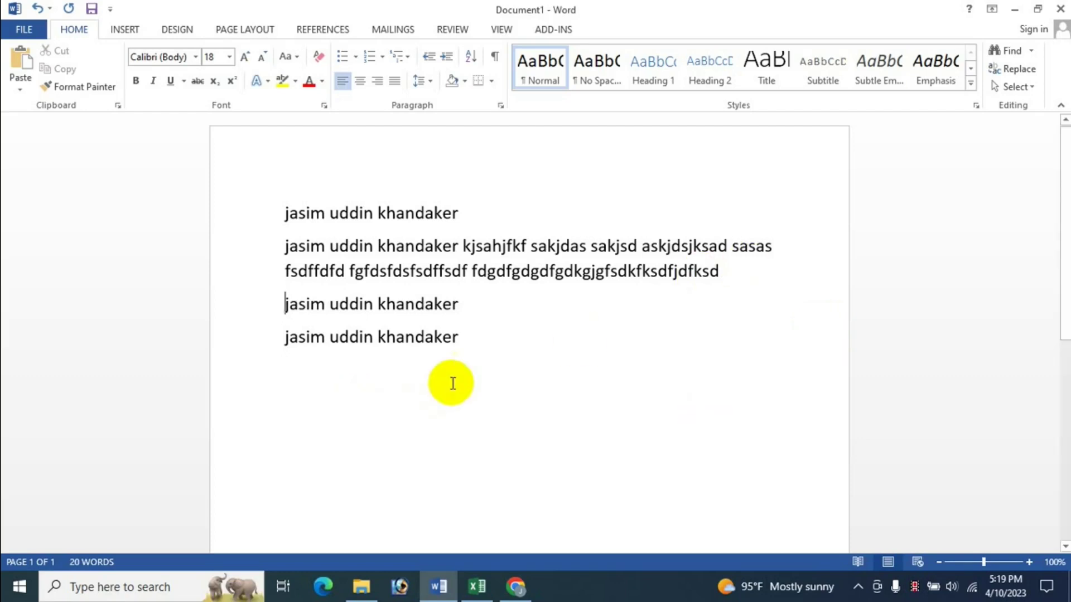
click(207, 292)
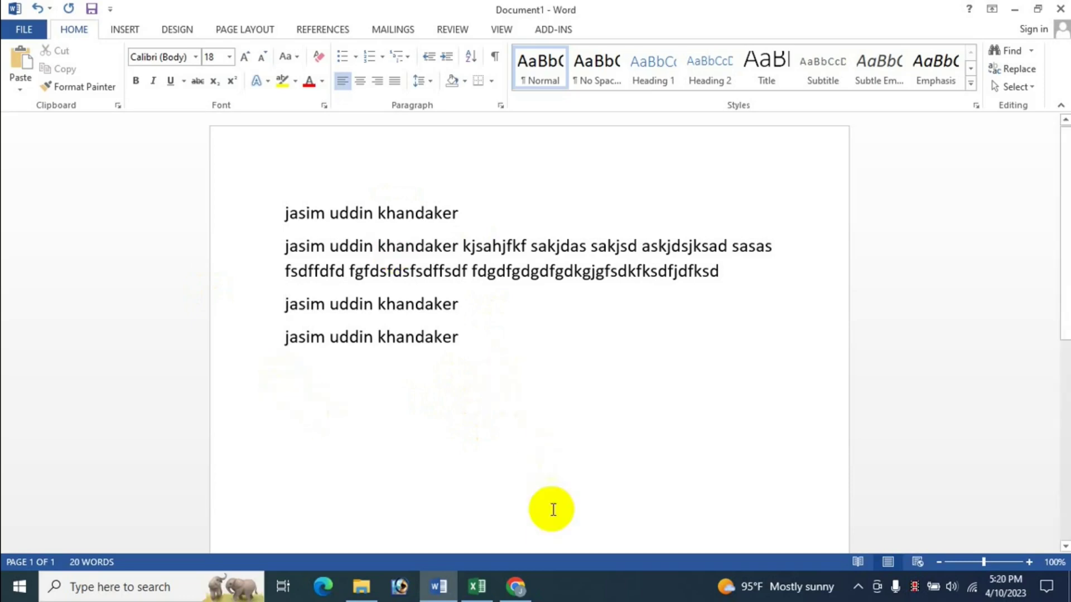
- Switch to Chrome showing the JK Update Technology channel's Videos page
click(515, 586)
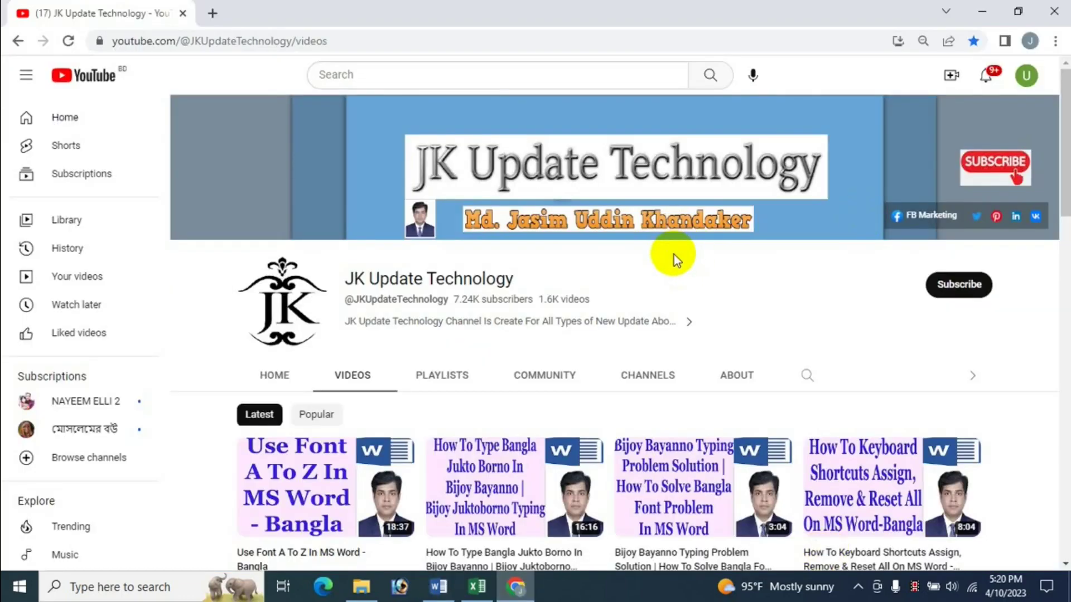